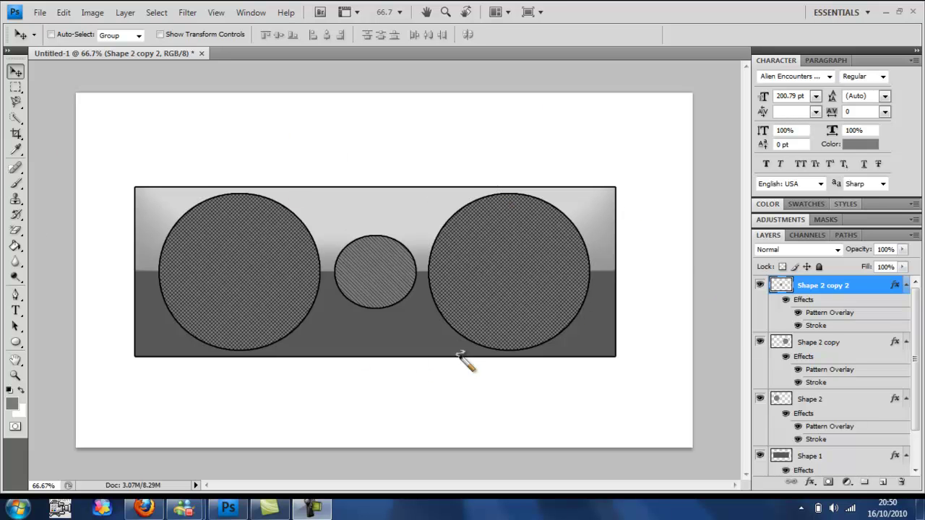
# Create a new 8 × 8 pixel blank document, Untitled-2.
pyautogui.click(38, 13)
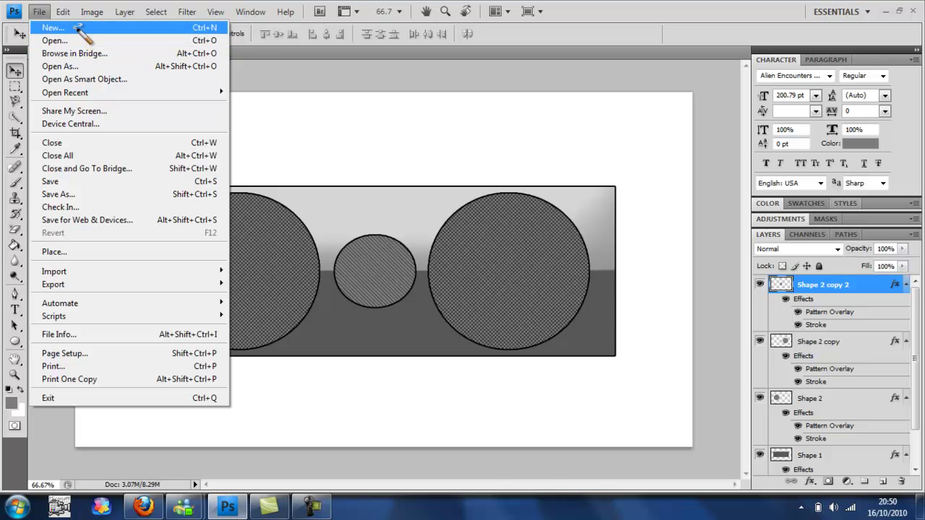
pyautogui.click(79, 30)
pyautogui.doubleClick(426, 176)
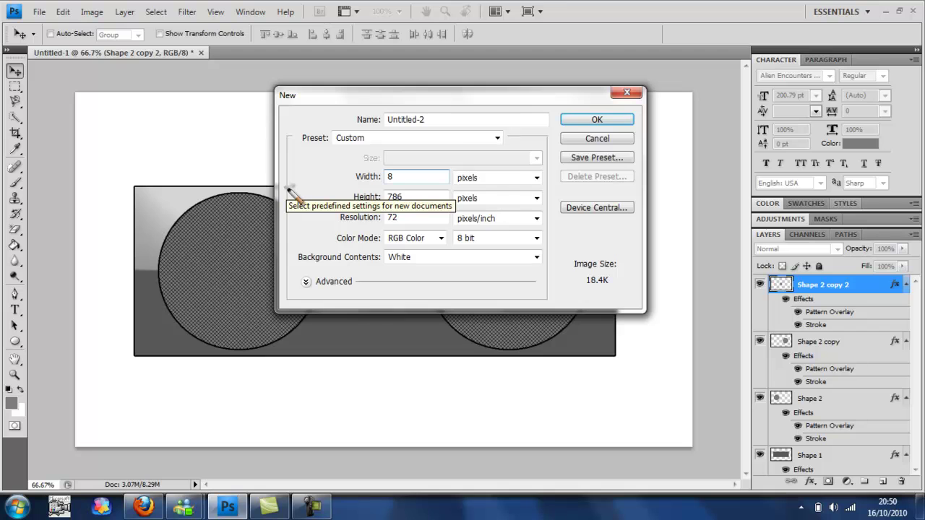
pyautogui.press('Tab')
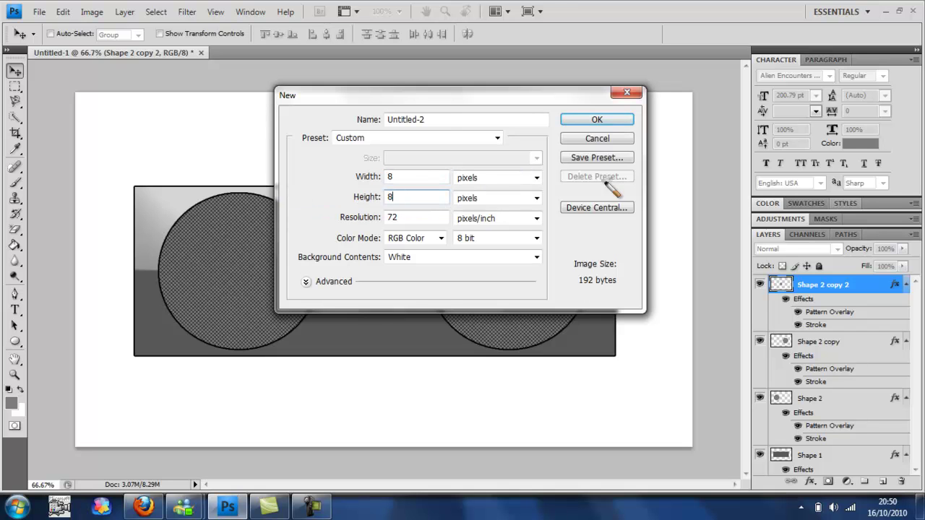
pyautogui.click(594, 119)
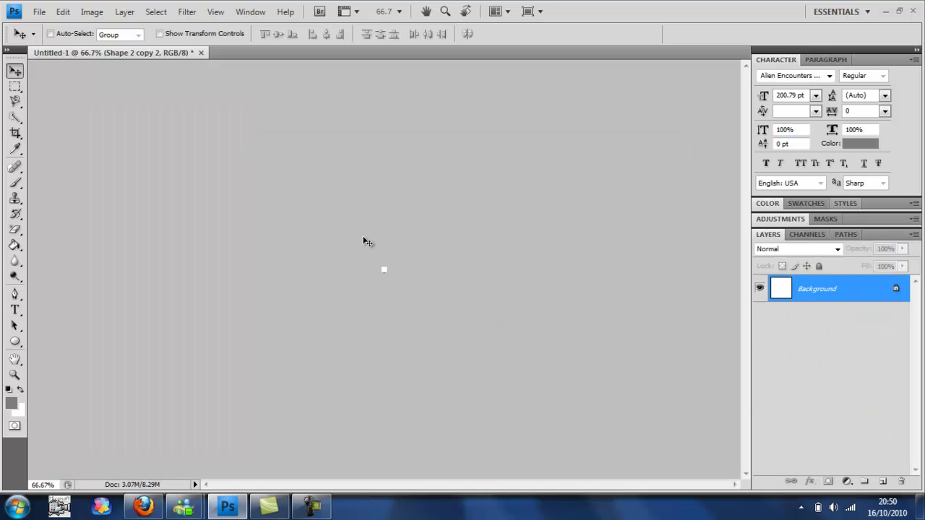
# Zoom in on the tiny canvas to 3200%.
pyautogui.click(14, 374)
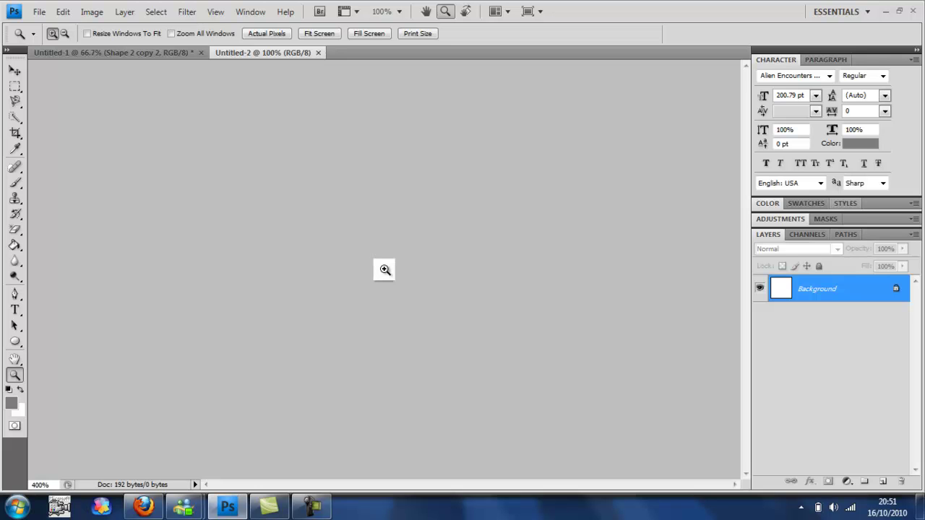
pyautogui.click(385, 269)
pyautogui.click(386, 269)
pyautogui.click(385, 270)
pyautogui.click(385, 269)
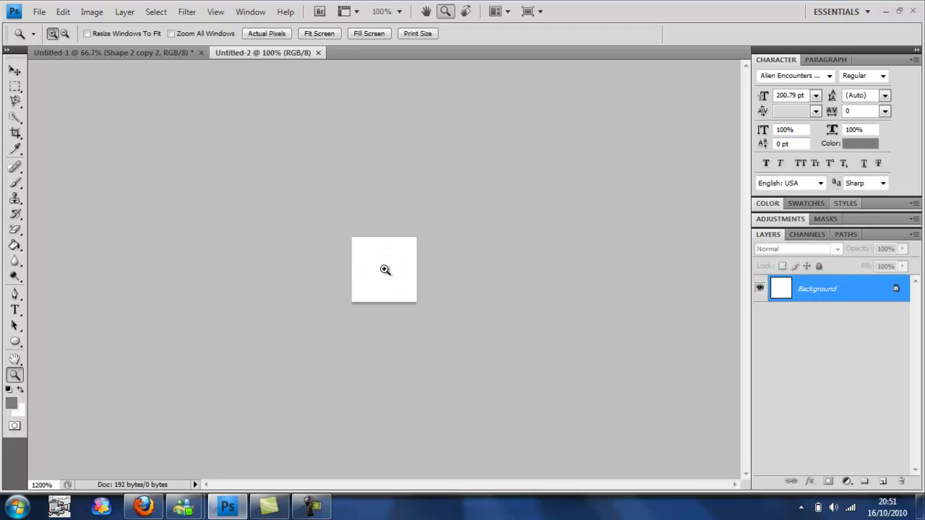
pyautogui.click(385, 270)
pyautogui.click(385, 269)
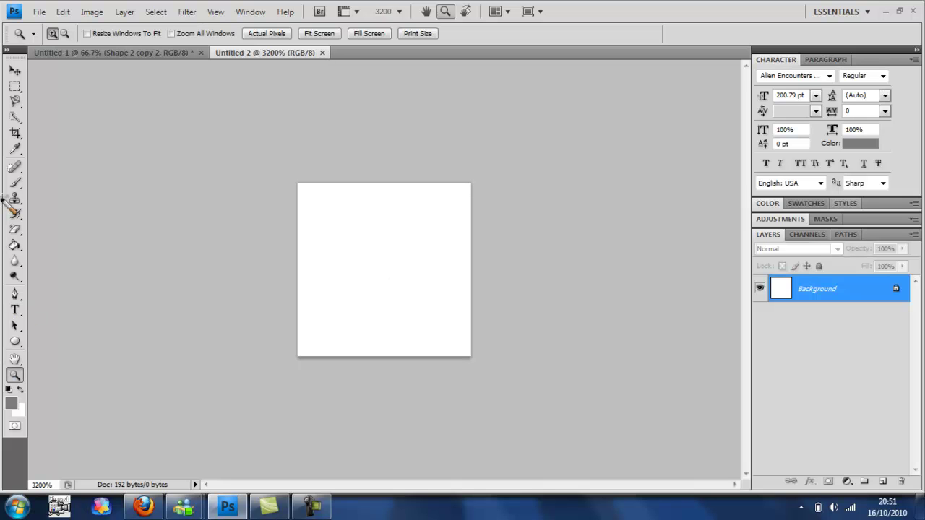
# Erase the white background with the Magic Eraser, leaving a transparent Layer 0.
pyautogui.click(16, 182)
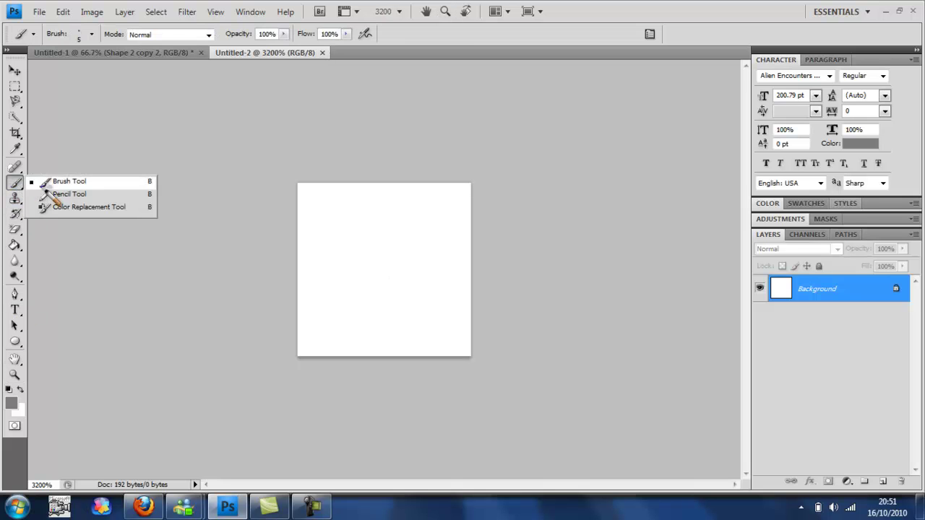
pyautogui.click(51, 193)
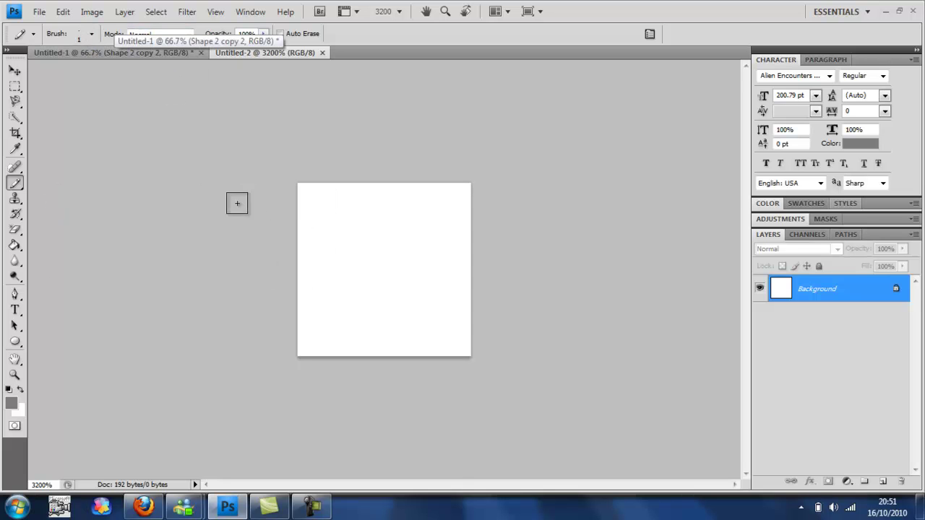
pyautogui.click(15, 229)
pyautogui.click(57, 251)
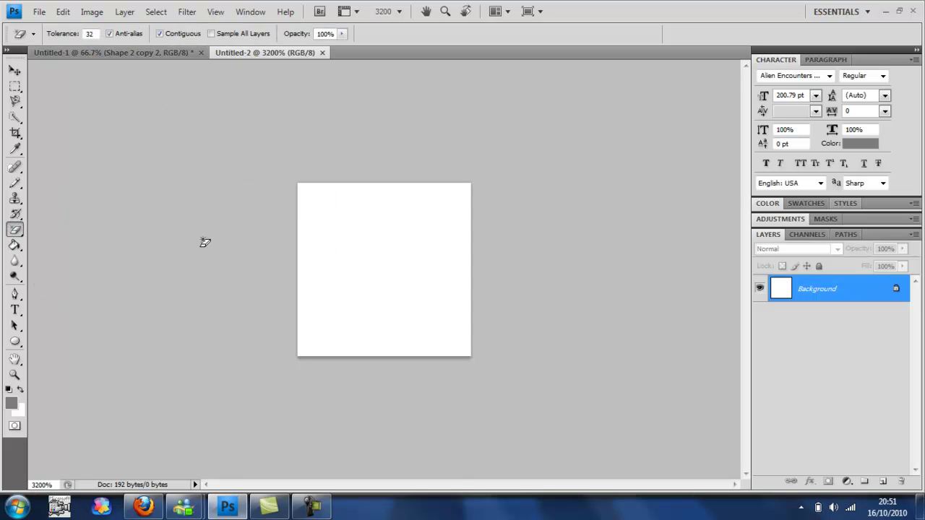
pyautogui.click(16, 232)
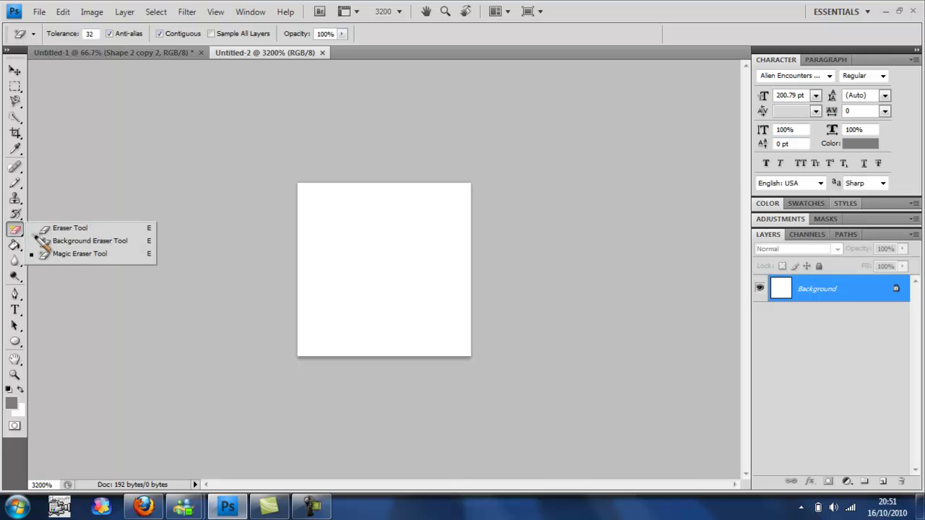
pyautogui.click(75, 255)
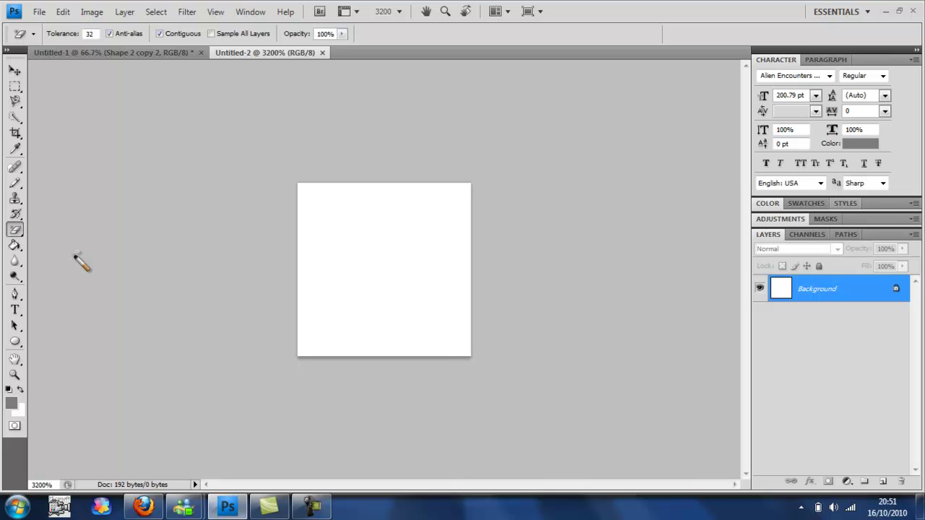
pyautogui.click(388, 241)
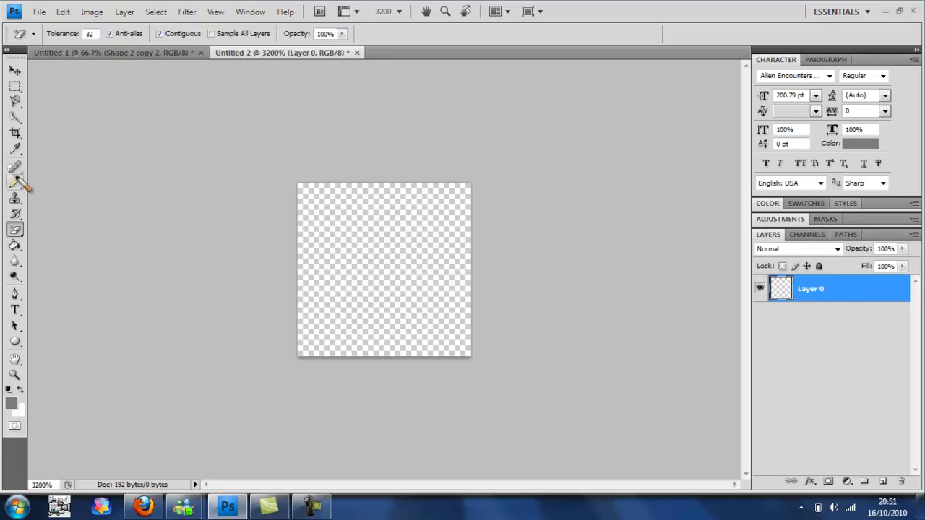
# Undo the stray grey pencil pixel and set the foreground colour to black.
pyautogui.click(16, 183)
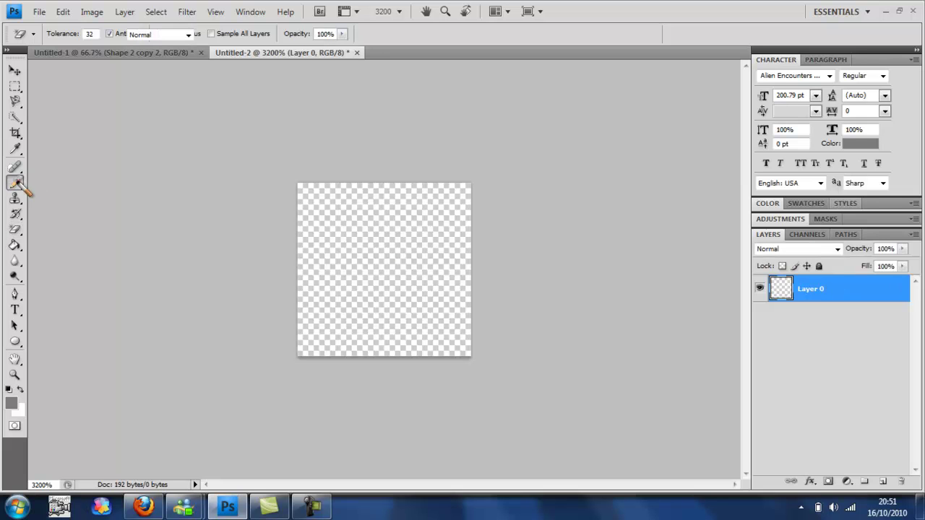
pyautogui.click(307, 193)
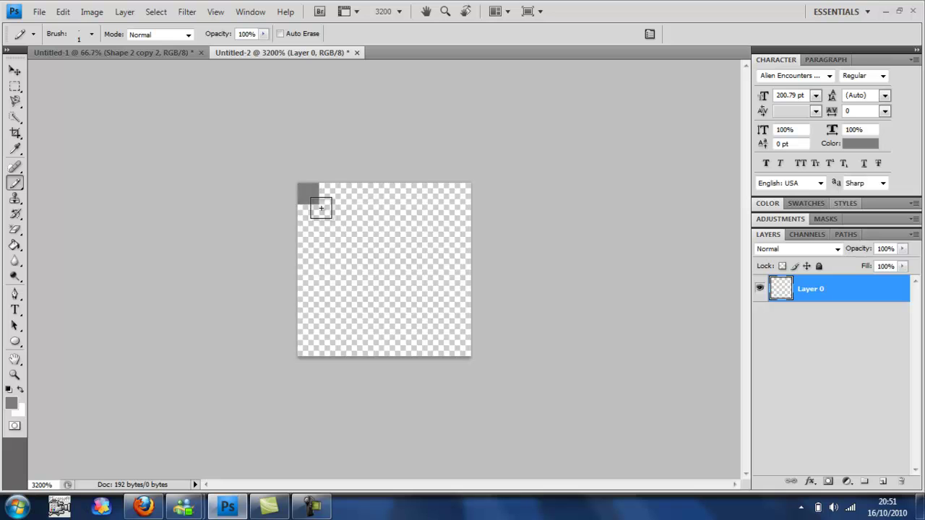
pyautogui.click(63, 13)
pyautogui.click(83, 51)
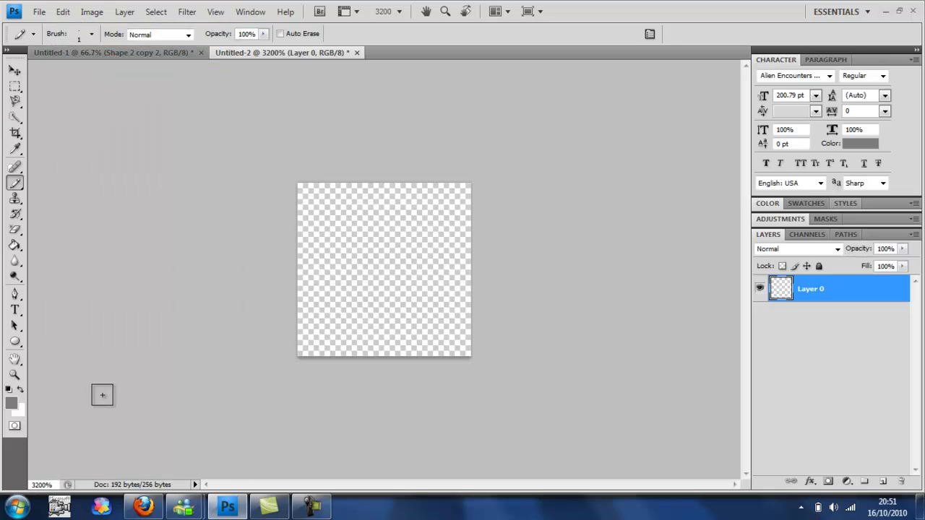
pyautogui.click(11, 404)
pyautogui.click(558, 393)
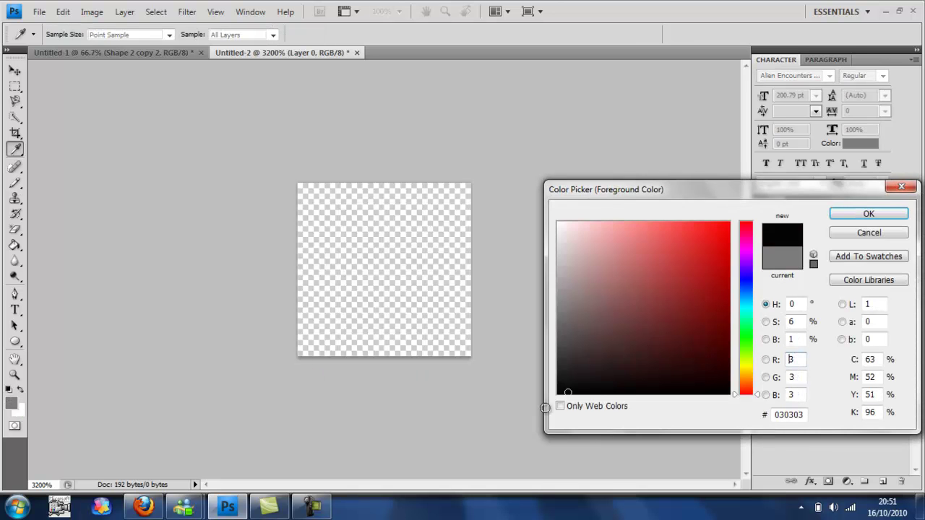
pyautogui.click(893, 215)
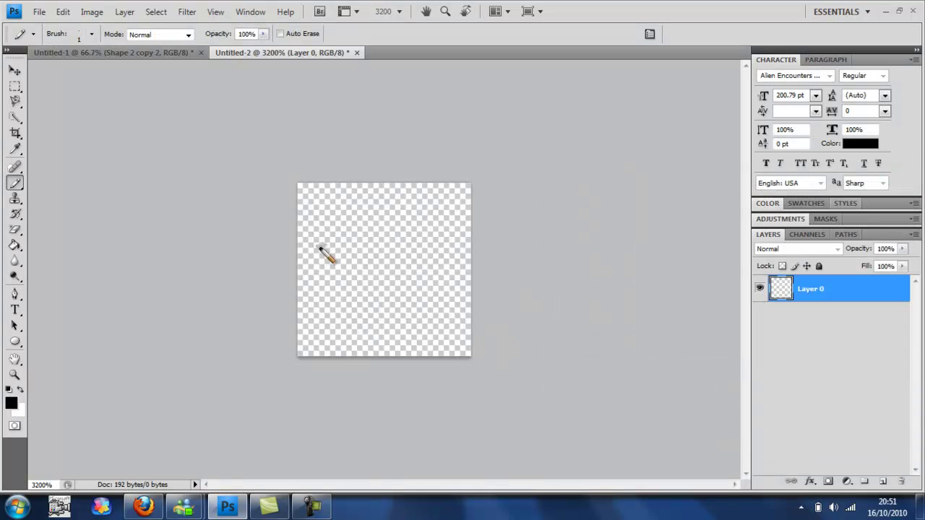
# Pencil an eight-pixel black diagonal from the top-left to the bottom-right corner.
pyautogui.click(307, 193)
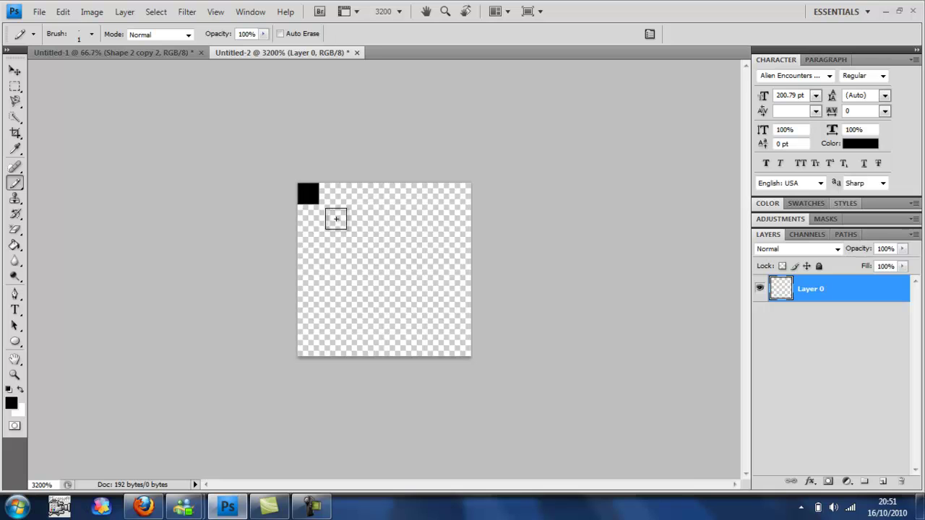
pyautogui.click(330, 214)
pyautogui.click(351, 237)
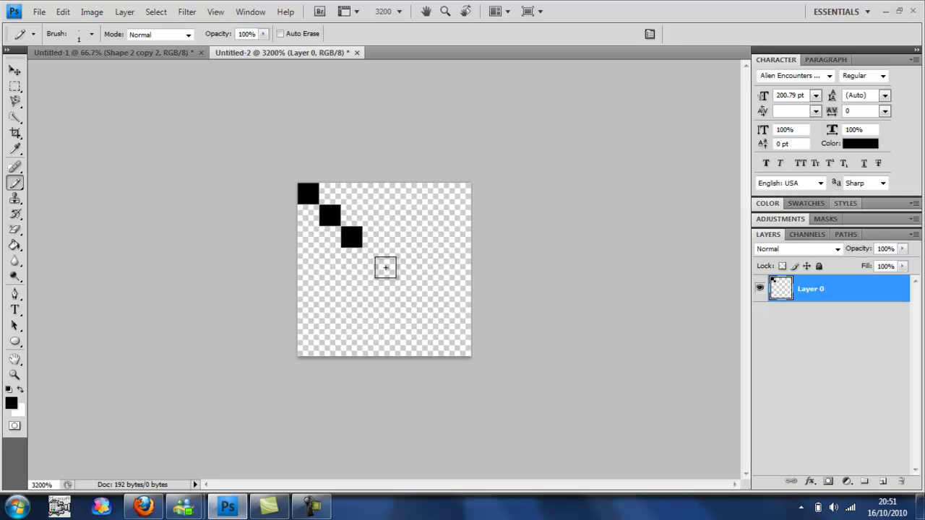
pyautogui.click(373, 258)
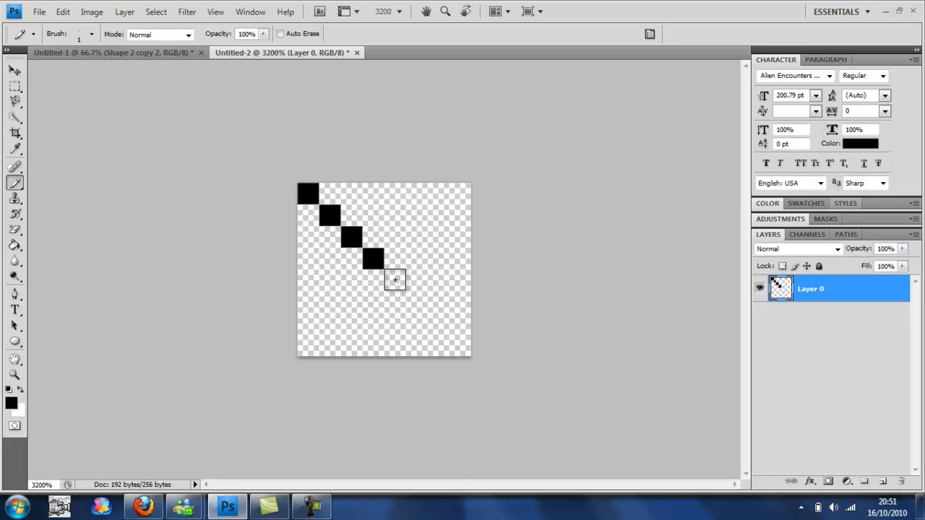
pyautogui.click(395, 282)
pyautogui.click(416, 303)
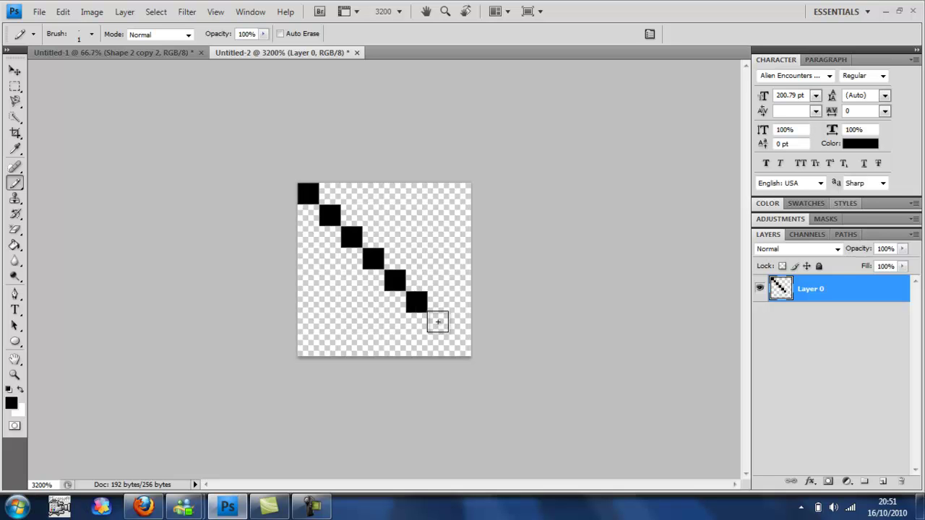
pyautogui.click(437, 323)
pyautogui.click(460, 345)
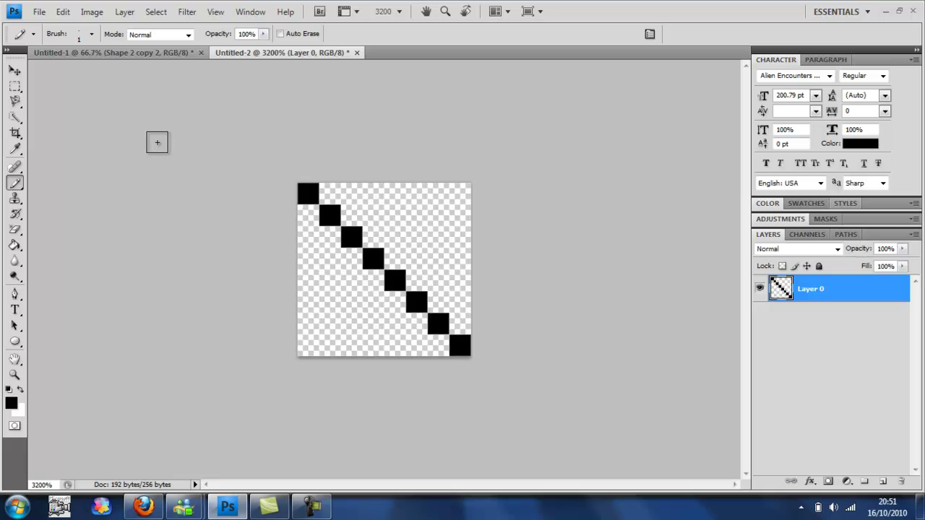
pyautogui.hotkey('ctrl', 'a')
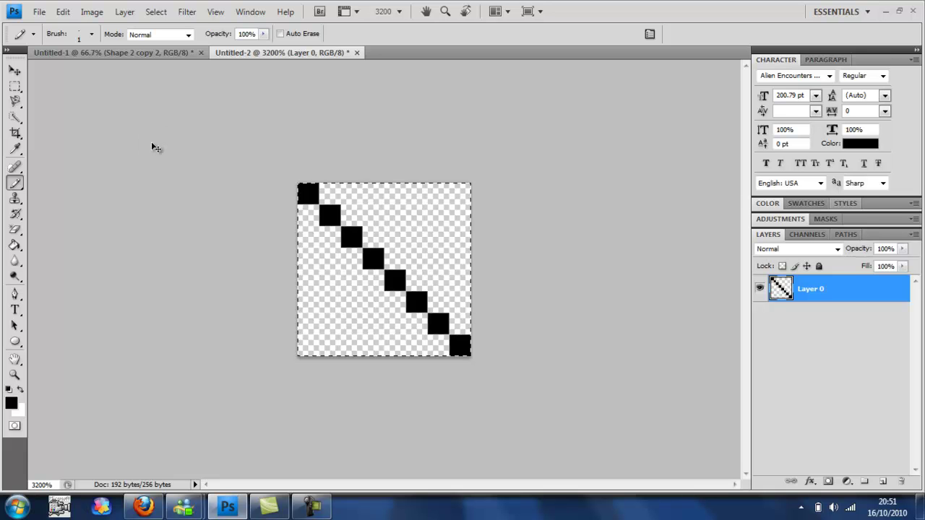
pyautogui.click(64, 13)
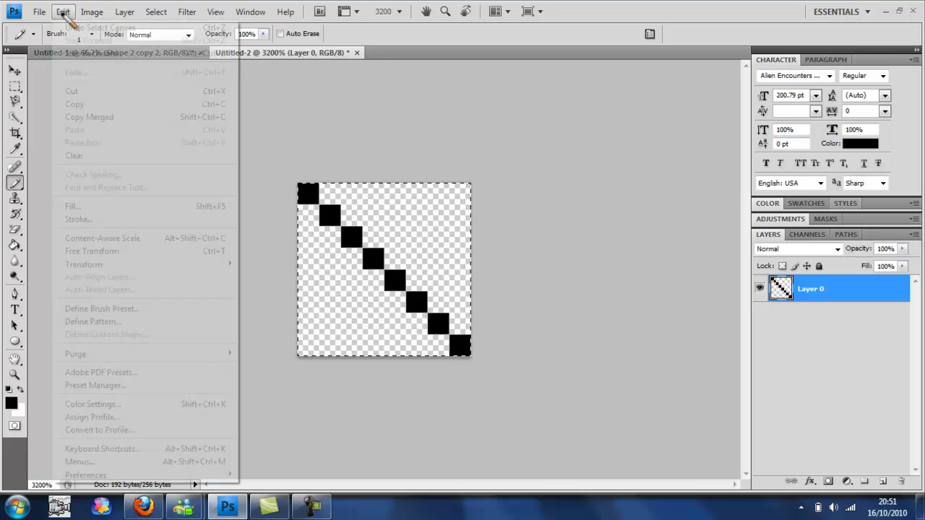
pyautogui.click(147, 323)
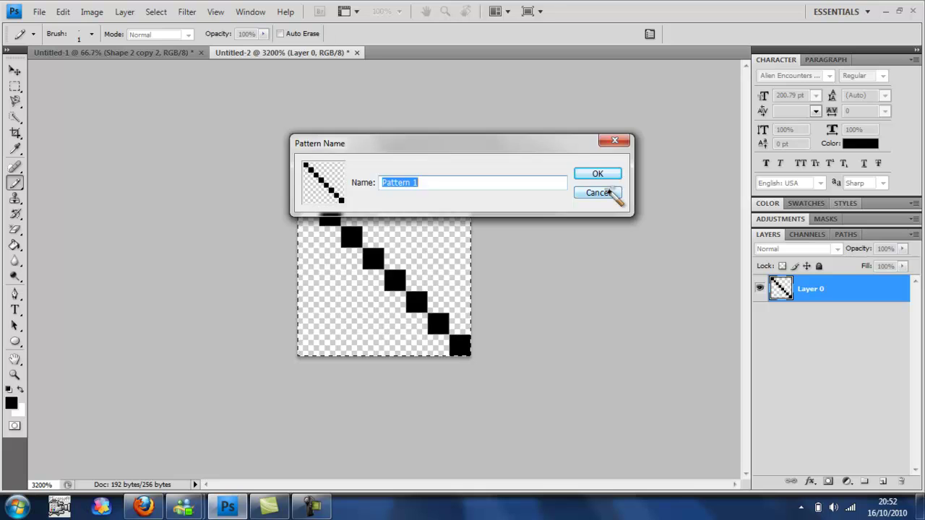
pyautogui.click(611, 192)
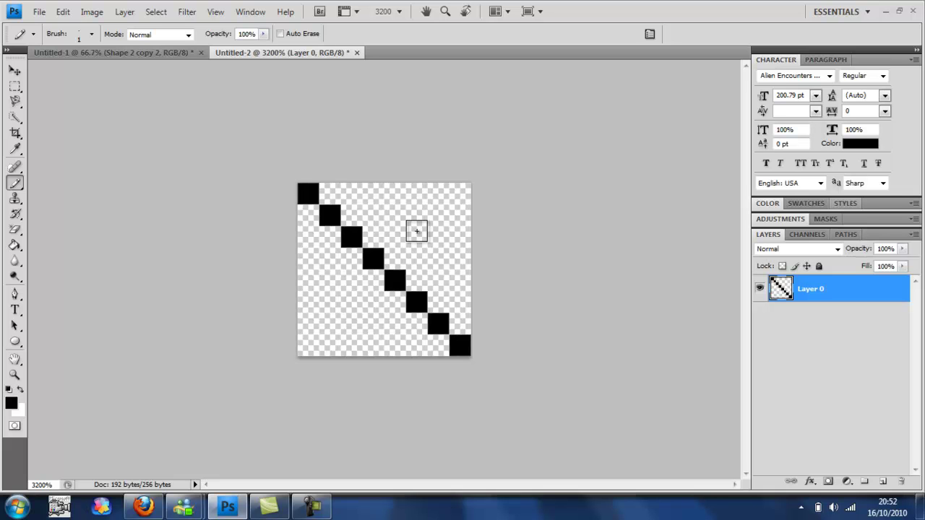
# Pencil the second black diagonal from top-right to bottom-left, completing the X.
pyautogui.click(461, 193)
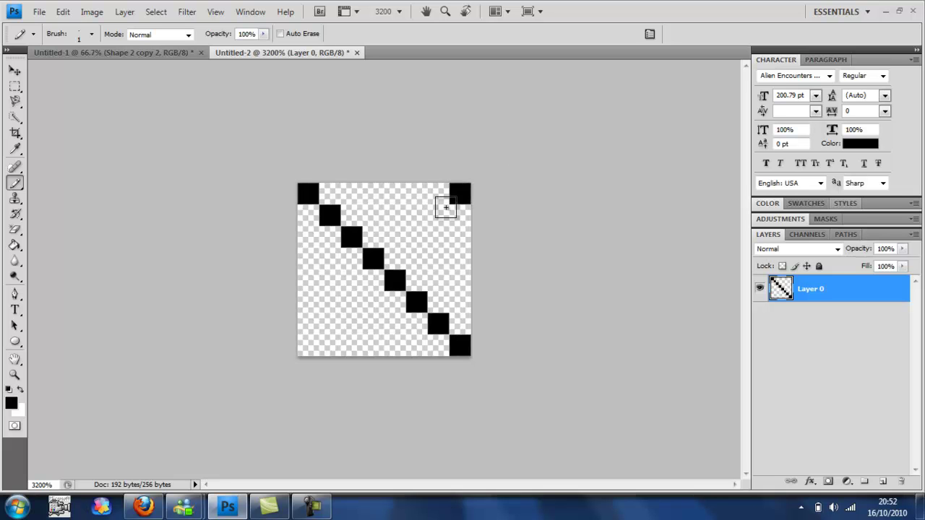
pyautogui.click(438, 214)
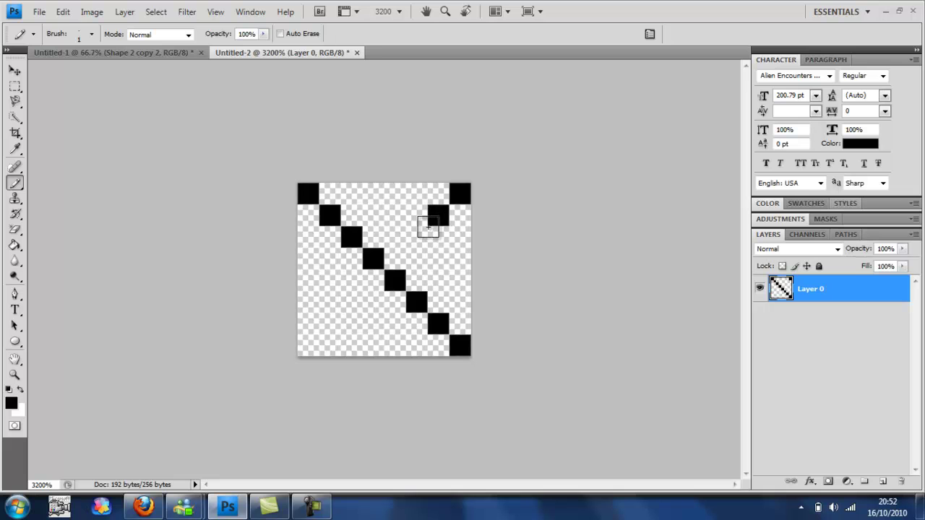
pyautogui.click(416, 236)
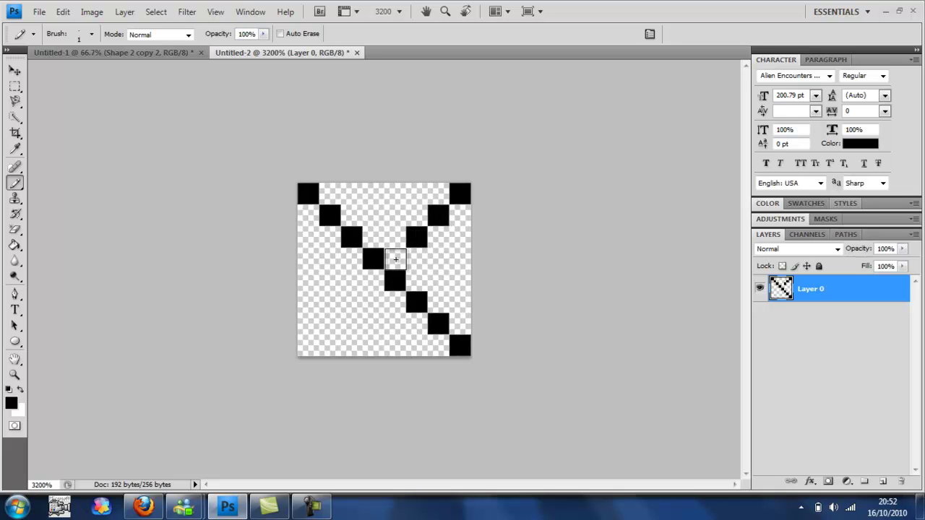
pyautogui.moveTo(395, 259); pyautogui.dragTo(373, 280)
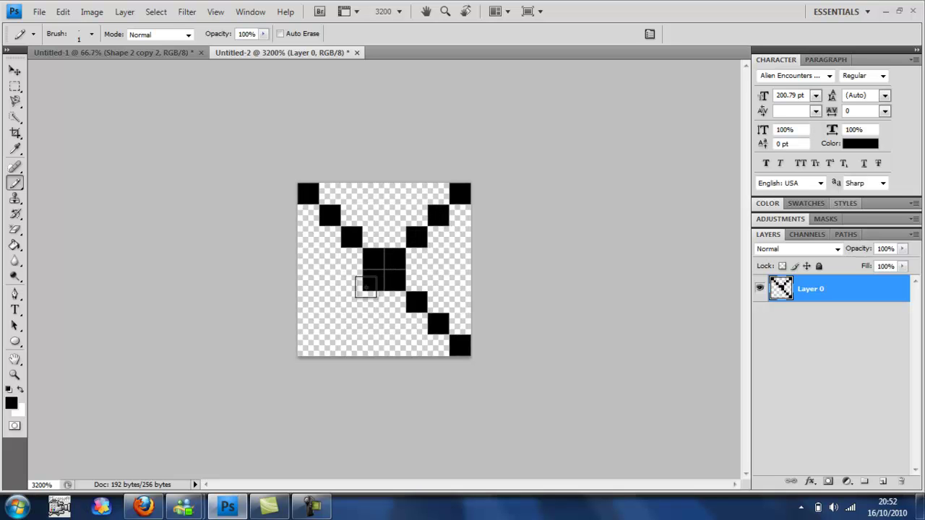
pyautogui.click(350, 302)
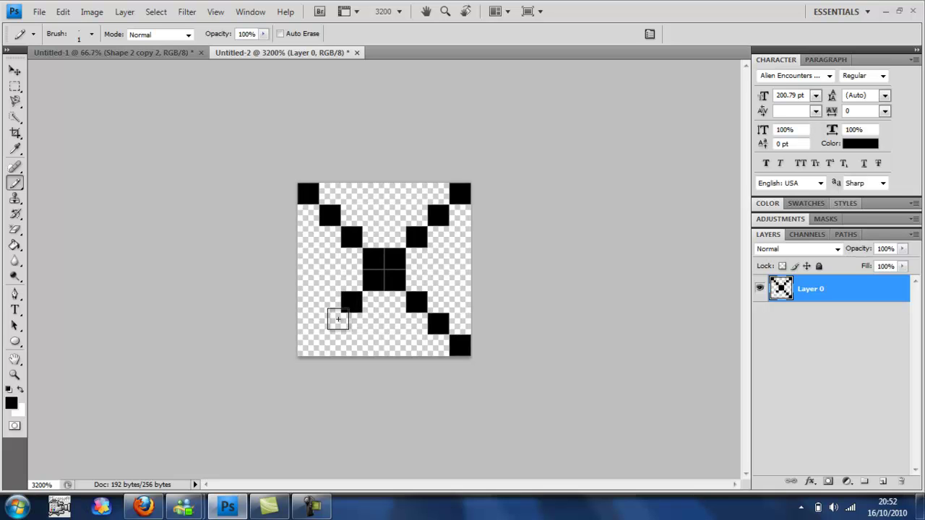
pyautogui.click(330, 323)
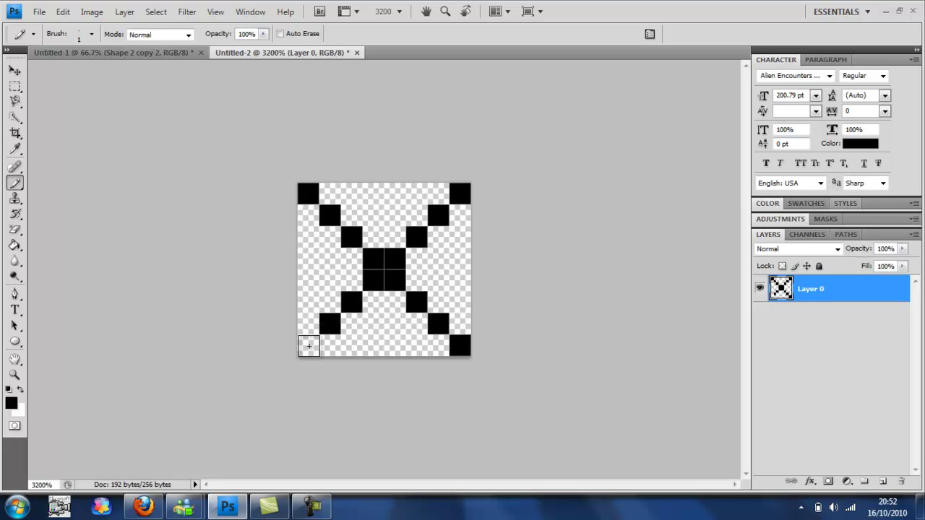
pyautogui.click(309, 346)
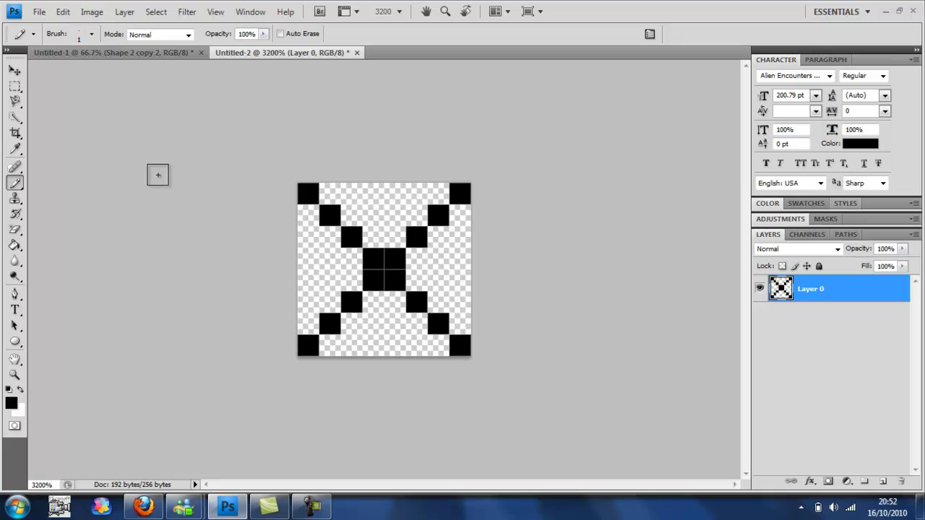
# Select the whole tile, open Define Pattern, then cancel the naming dialog.
pyautogui.hotkey('ctrl', 'a')
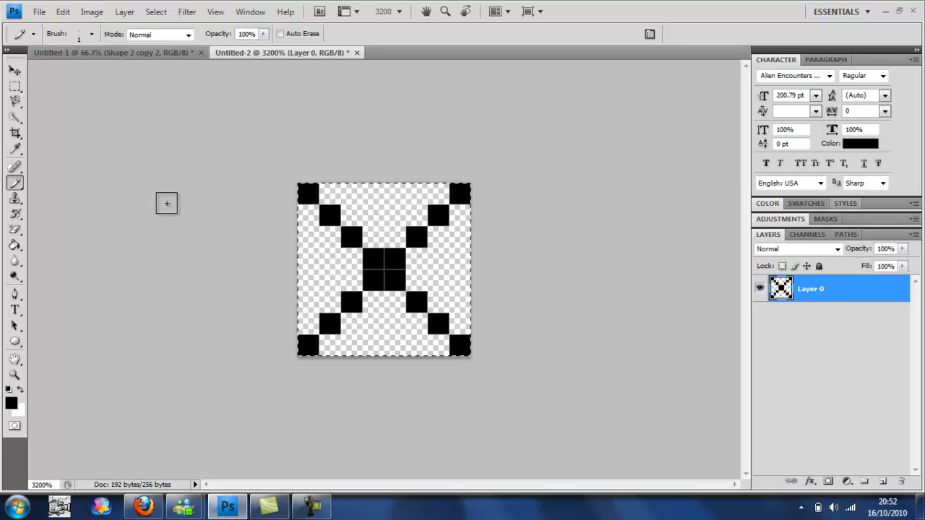
pyautogui.click(64, 12)
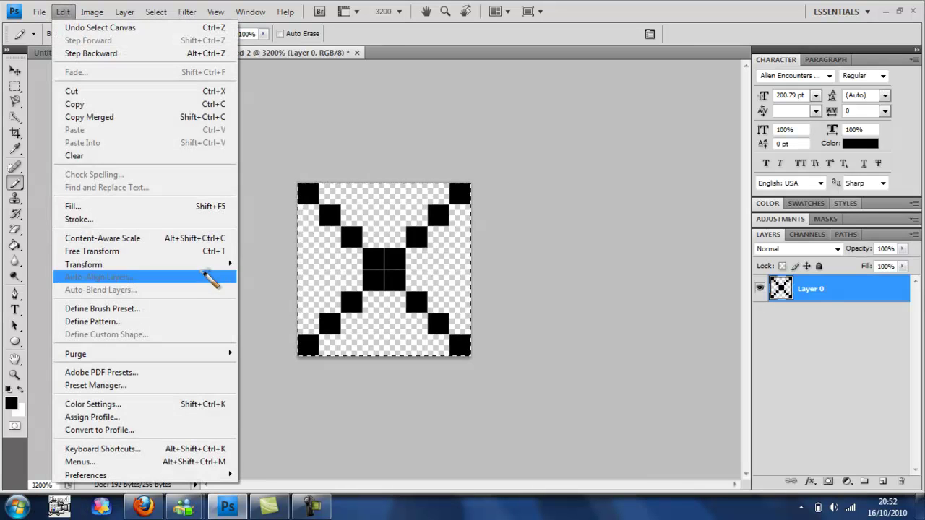
pyautogui.moveTo(209, 269)
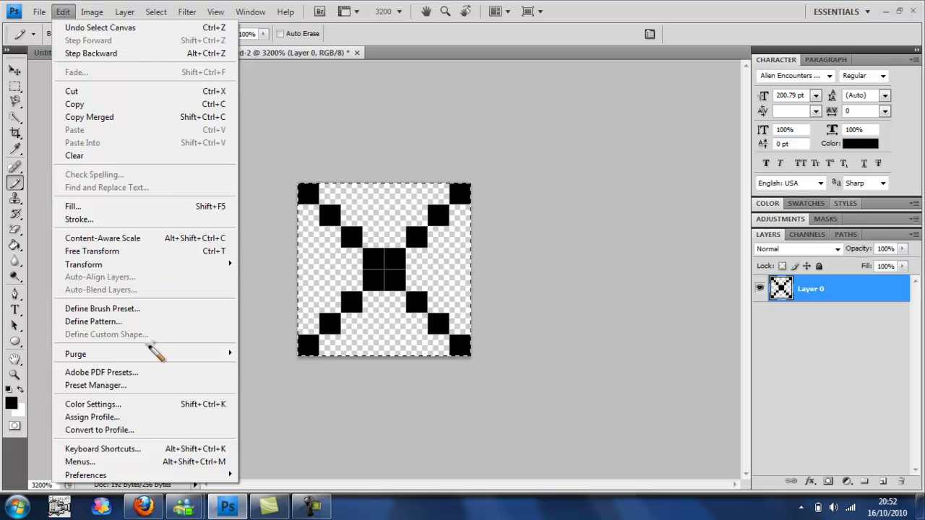
pyautogui.click(177, 323)
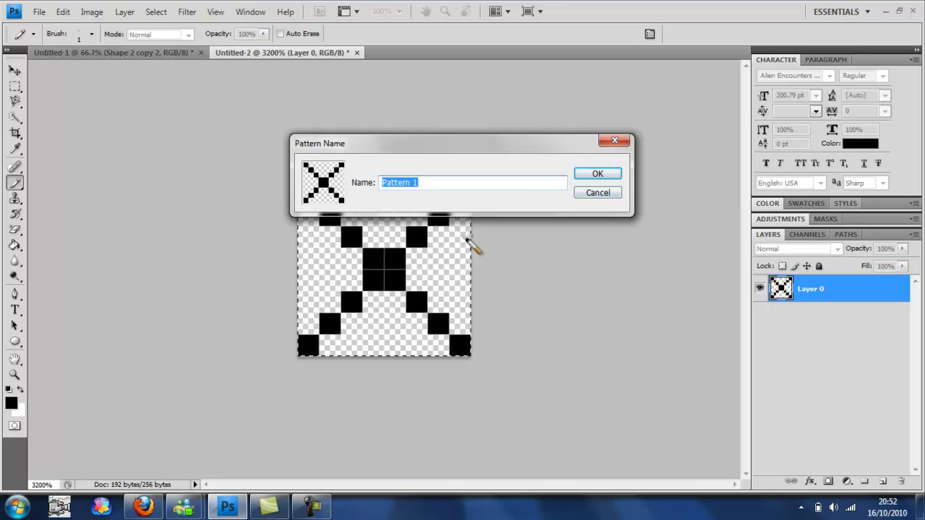
pyautogui.click(597, 193)
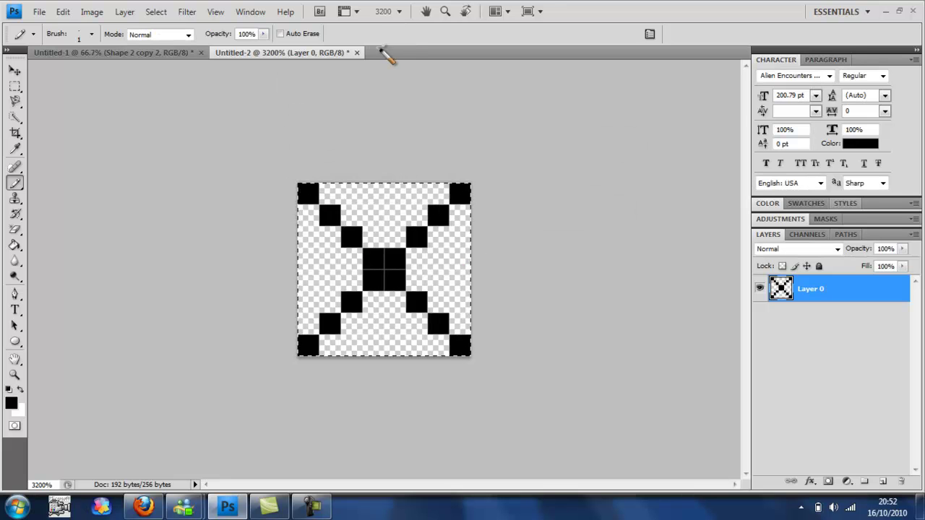
# Close Untitled-2 without saving, then open and dismiss the Open dialog.
pyautogui.click(356, 52)
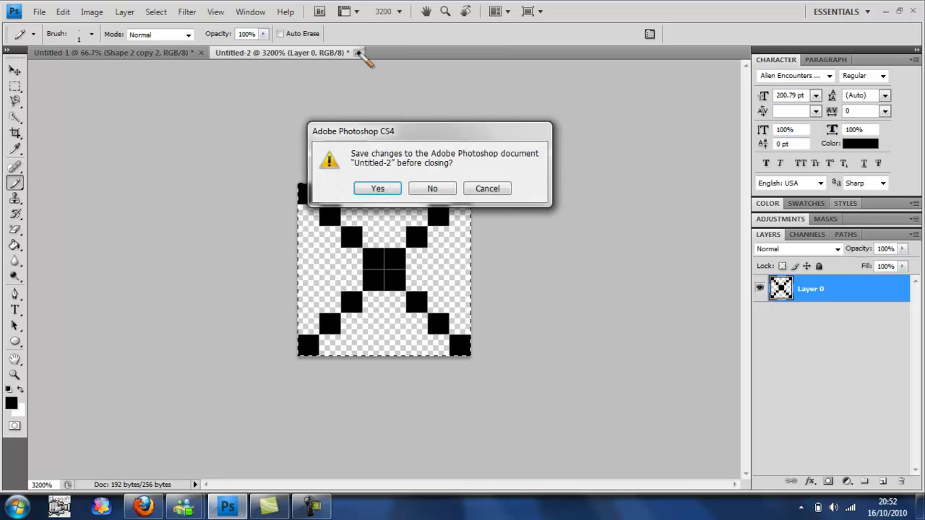
pyautogui.click(444, 189)
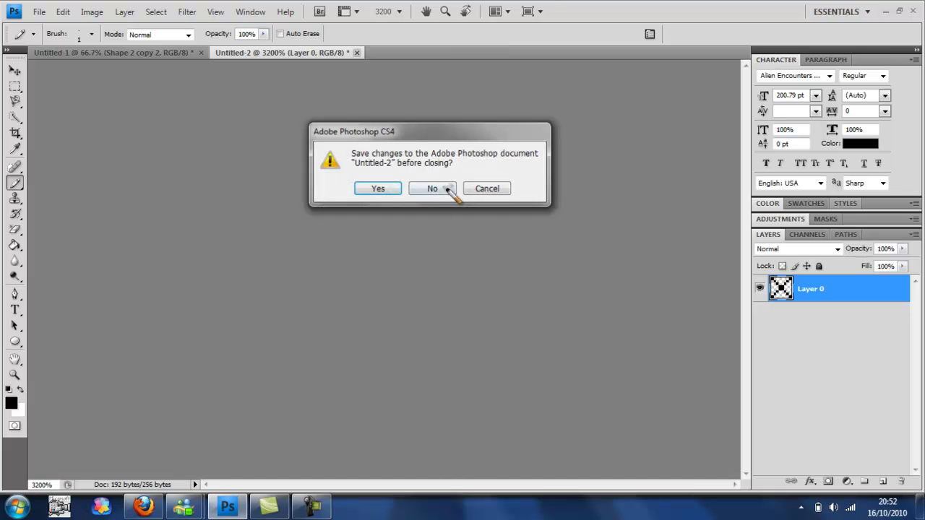
pyautogui.click(39, 11)
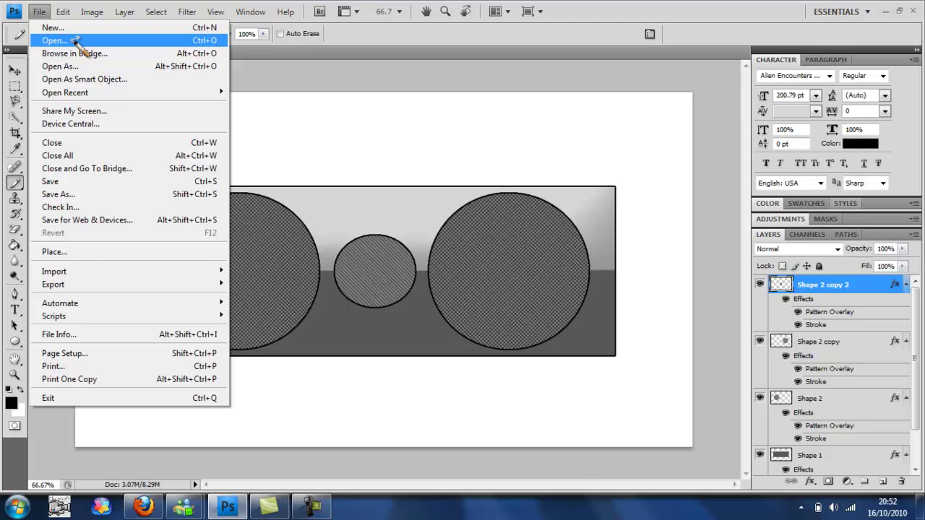
pyautogui.click(73, 41)
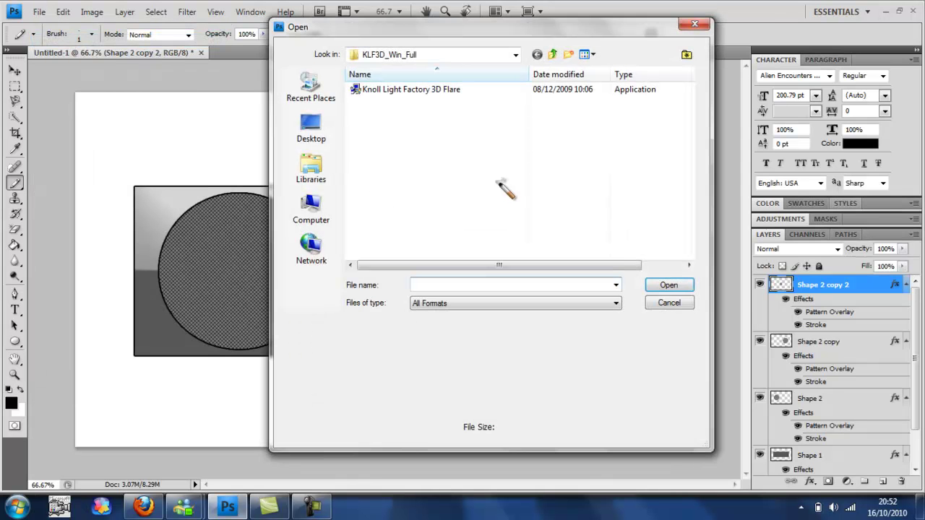
pyautogui.click(695, 24)
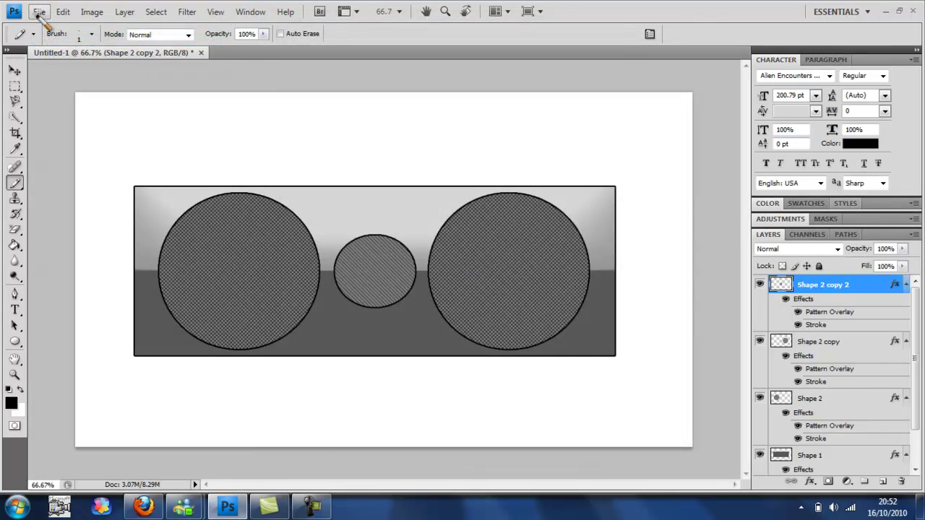
# Create a new white 1366 × 786 pixel document.
pyautogui.click(39, 12)
pyautogui.click(75, 27)
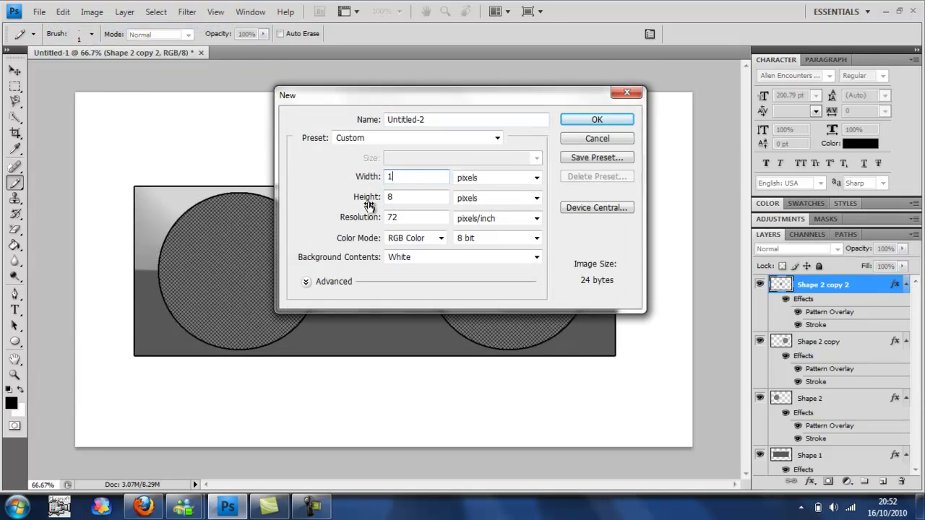
pyautogui.write('136')
pyautogui.press('Tab')
pyautogui.press('Tab')
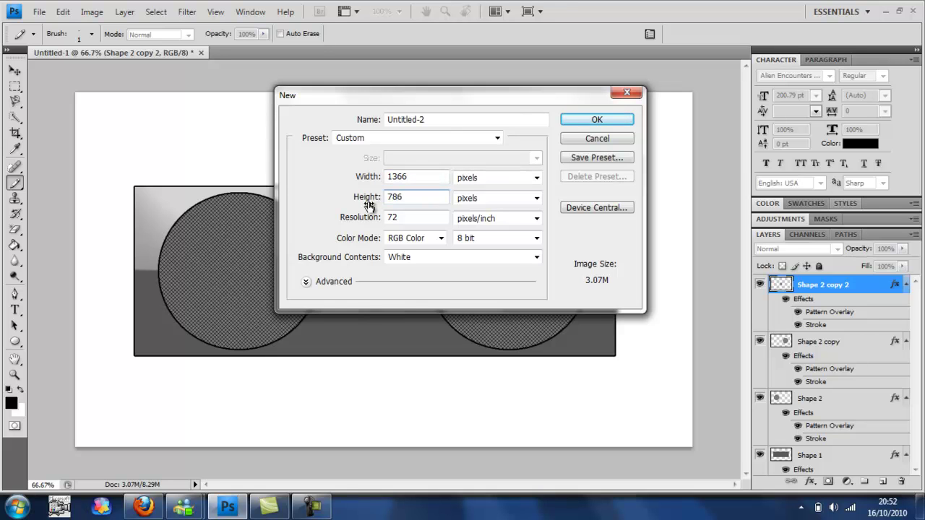
pyautogui.click(614, 120)
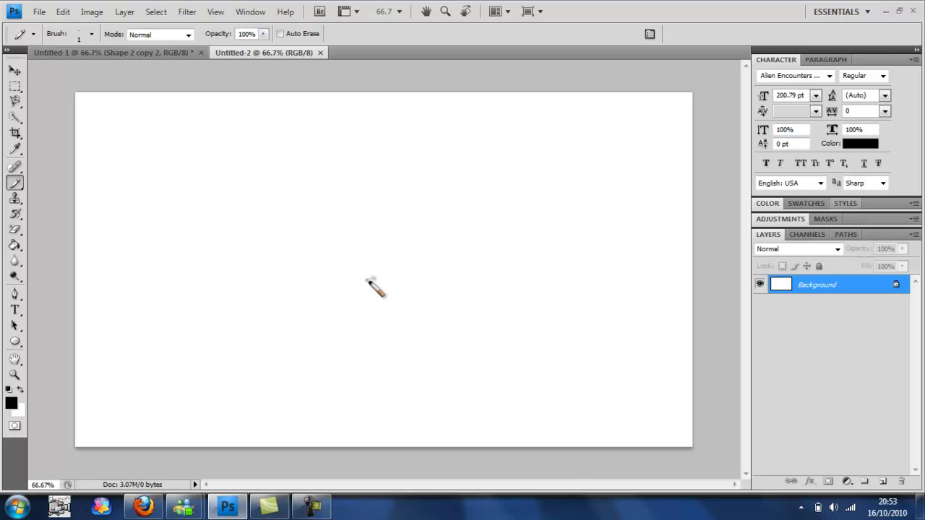
pyautogui.click(16, 341)
# Draw a wide black rectangle shape across the canvas and nudge it up and left.
pyautogui.click(72, 340)
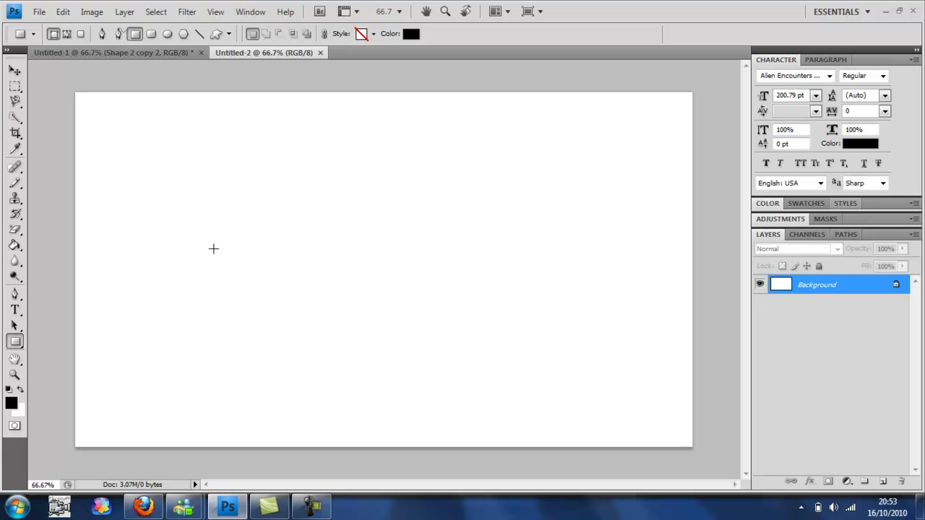
pyautogui.moveTo(106, 186); pyautogui.dragTo(672, 393)
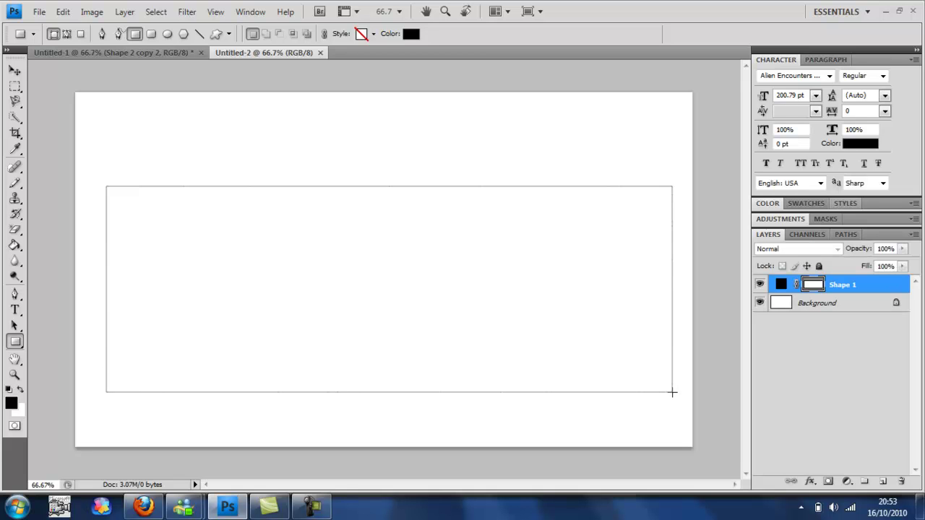
pyautogui.click(15, 70)
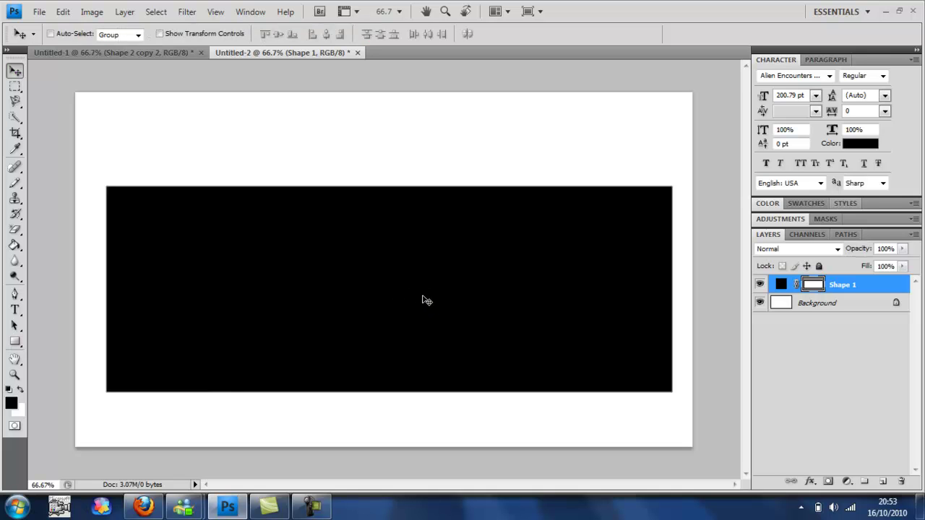
pyautogui.hotkey('shift', 'Left')
pyautogui.hotkey('shift', 'Left')
pyautogui.hotkey('shift', 'Up')
pyautogui.hotkey('shift', 'Up')
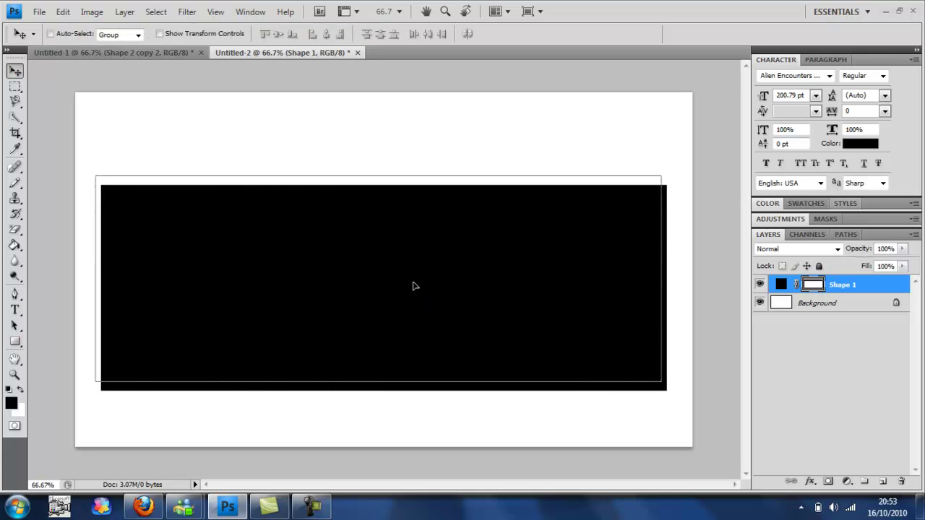
pyautogui.hotkey('shift', 'Up')
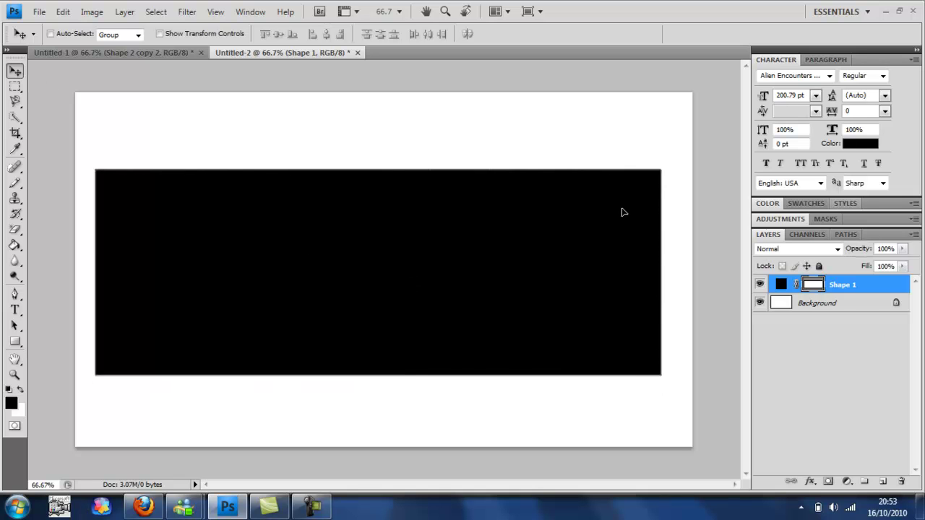
pyautogui.click(811, 286)
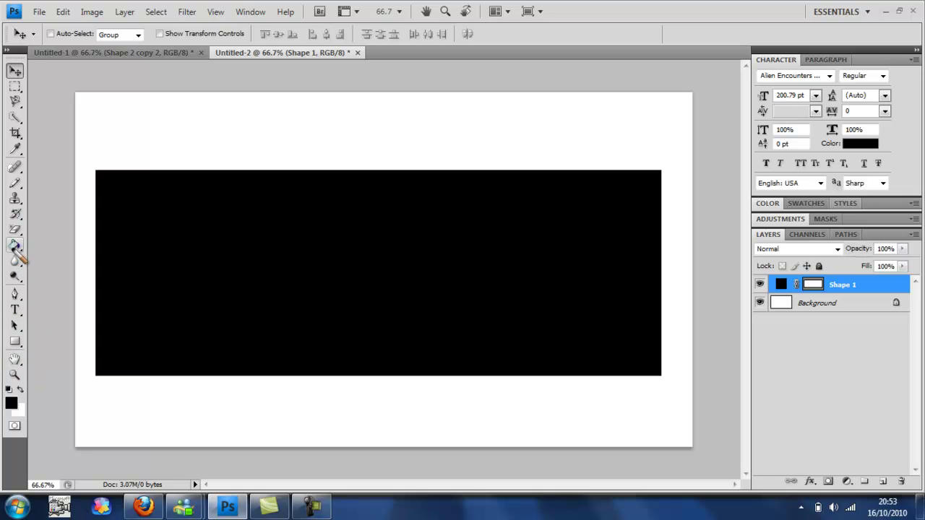
# Paint-bucket the rectangle dark grey #484848, rasterizing the shape layer.
pyautogui.click(16, 246)
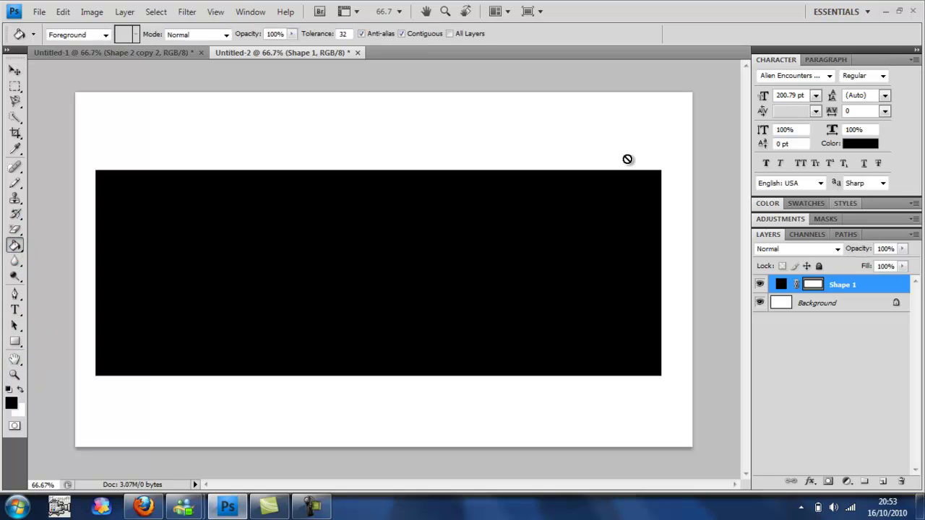
pyautogui.click(10, 403)
pyautogui.moveTo(571, 322)
pyautogui.mouseDown()
pyautogui.moveTo(584, 328)
pyautogui.moveTo(517, 345)
pyautogui.mouseUp()
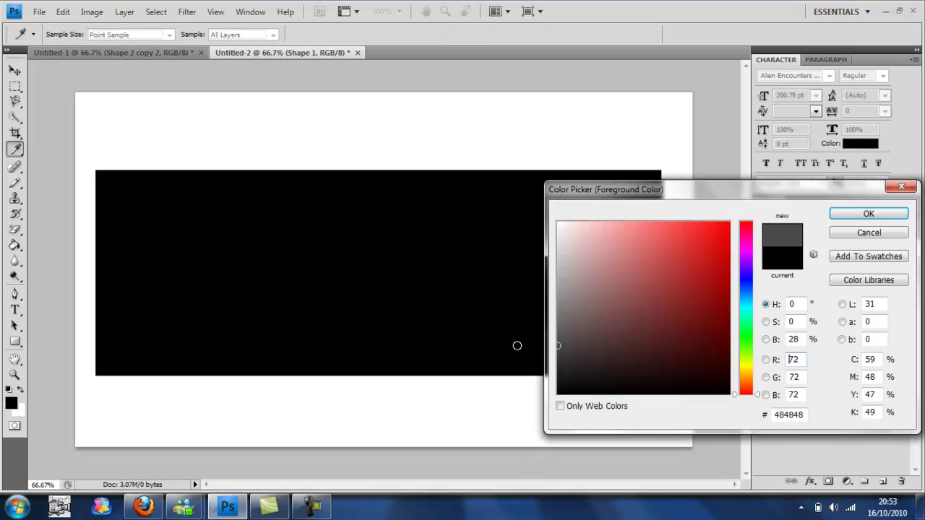
pyautogui.click(871, 213)
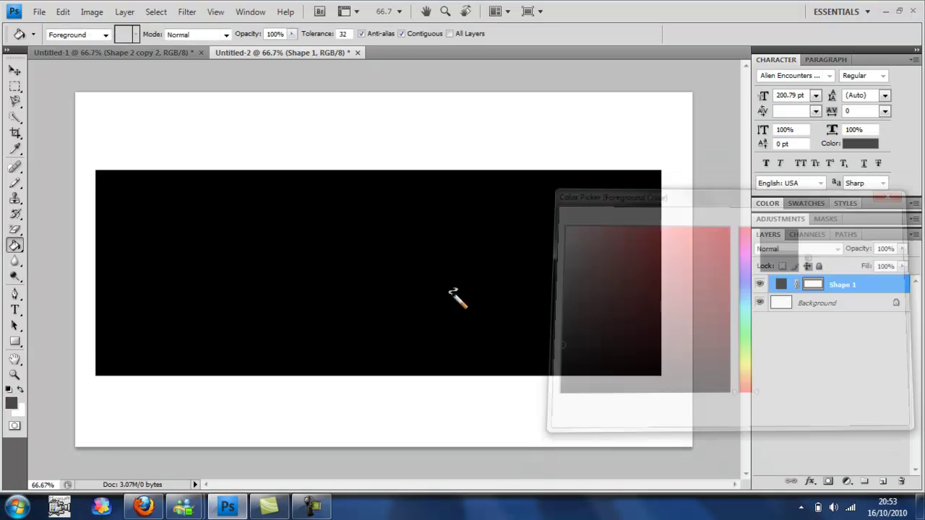
pyautogui.click(417, 270)
pyautogui.click(413, 194)
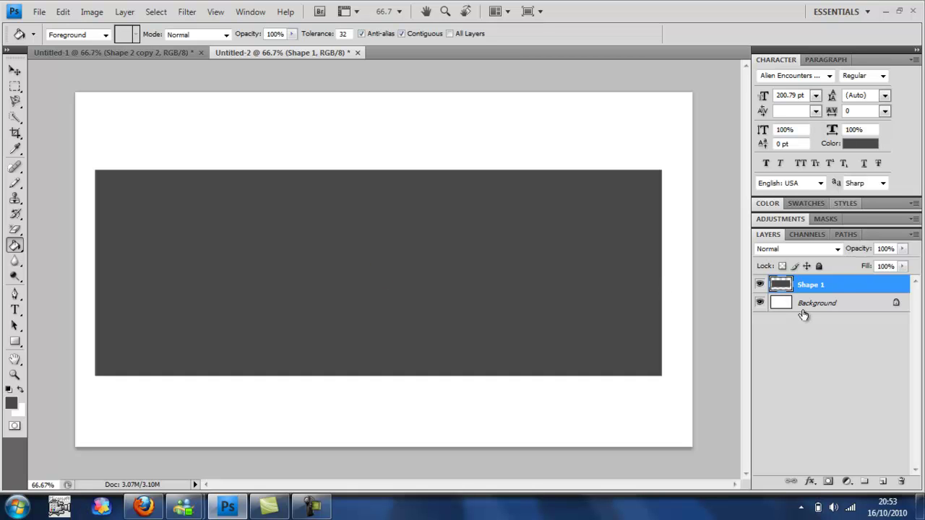
# Add a stroke and an Inner Bevel with angle 90°, altitude 0 and size 250 px.
pyautogui.doubleClick(843, 285)
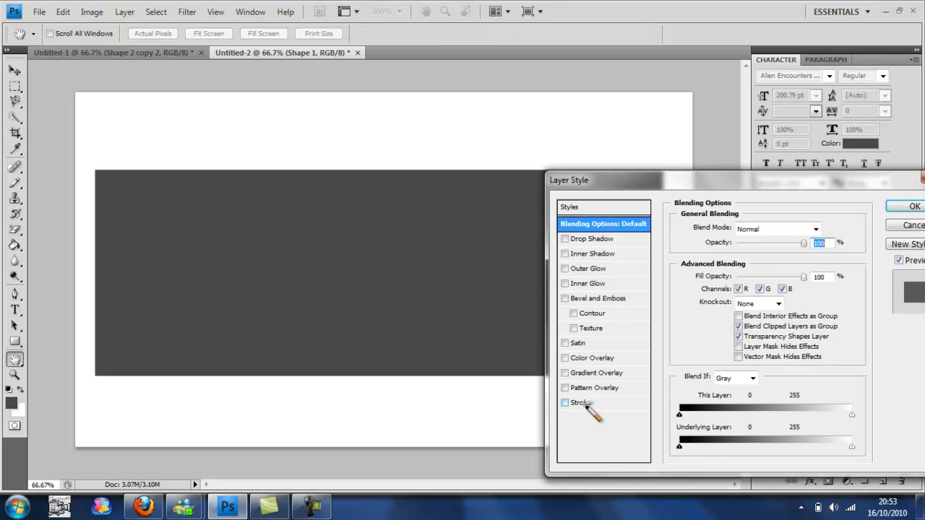
pyautogui.click(583, 403)
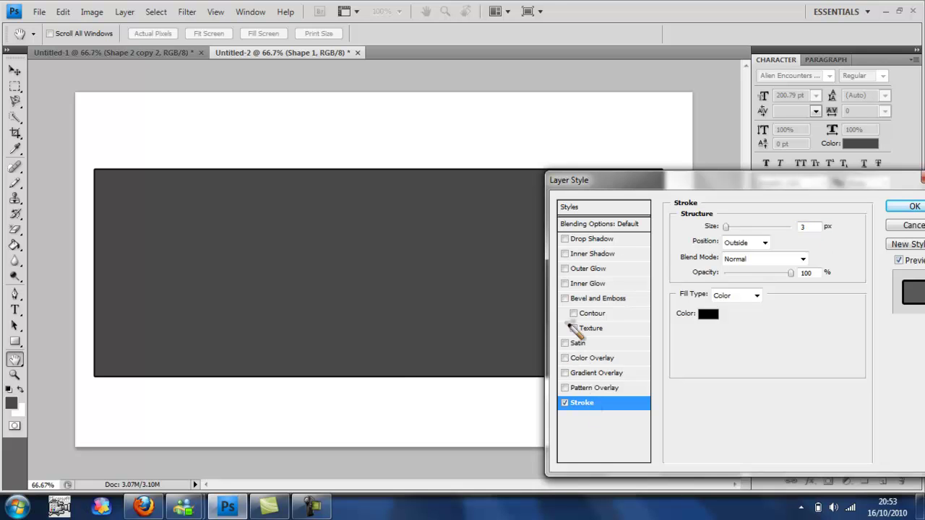
pyautogui.click(583, 301)
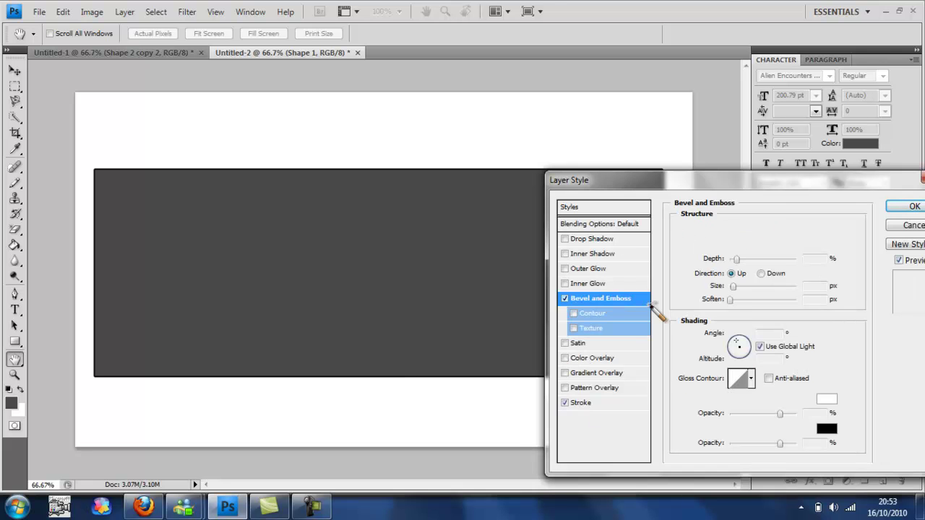
pyautogui.moveTo(739, 346); pyautogui.dragTo(744, 320)
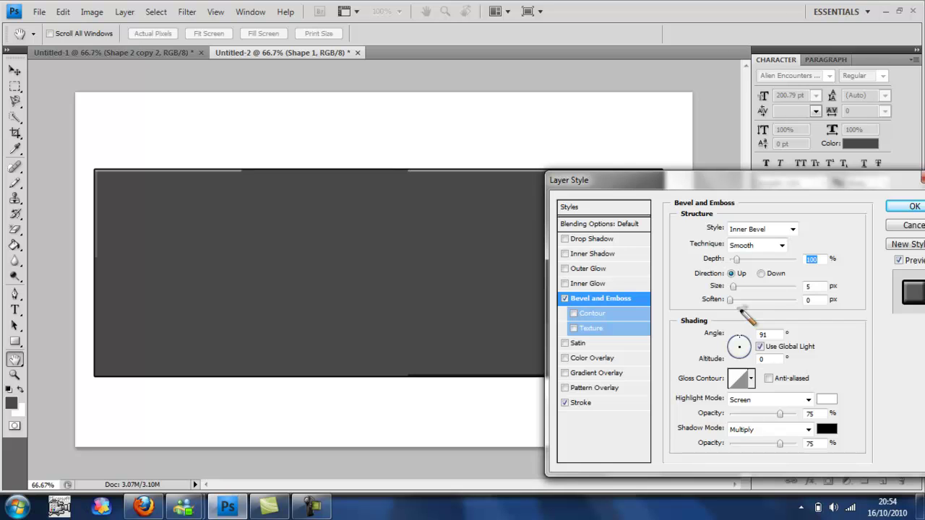
pyautogui.moveTo(748, 315); pyautogui.dragTo(740, 304)
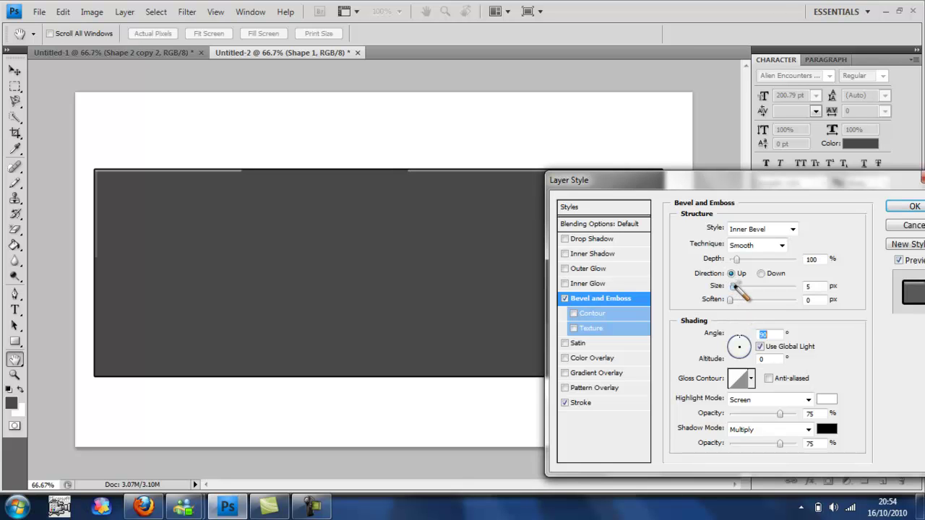
pyautogui.moveTo(802, 289); pyautogui.dragTo(855, 289)
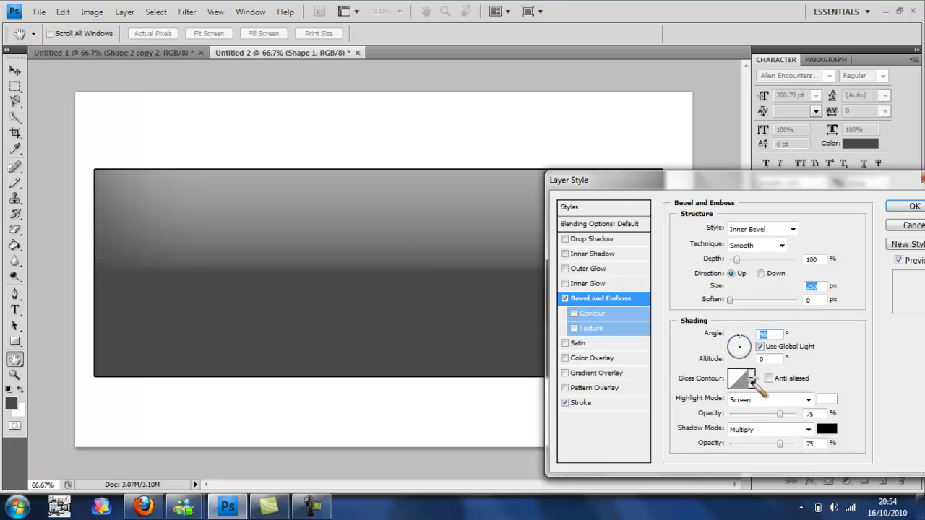
# Pick a Gloss Contour preset for the bevel and apply the layer styles.
pyautogui.click(751, 378)
pyautogui.click(763, 356)
pyautogui.click(752, 378)
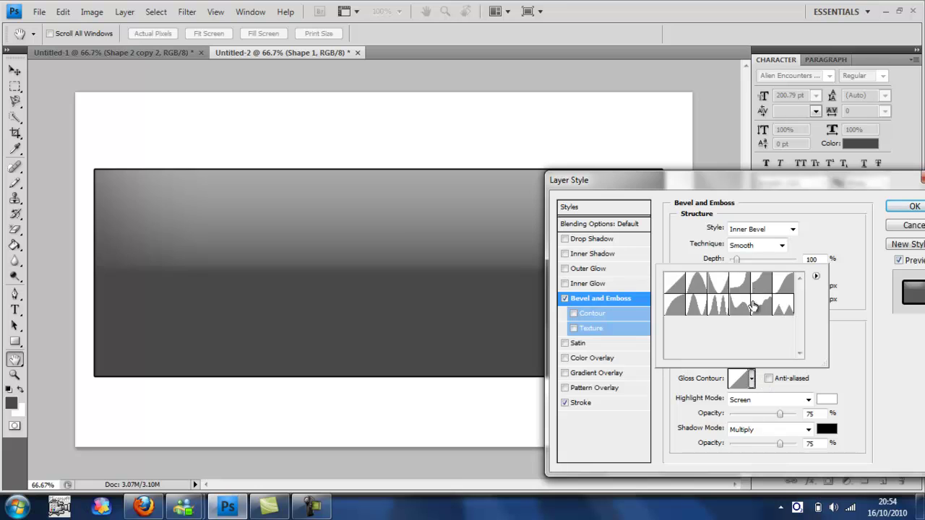
pyautogui.click(760, 285)
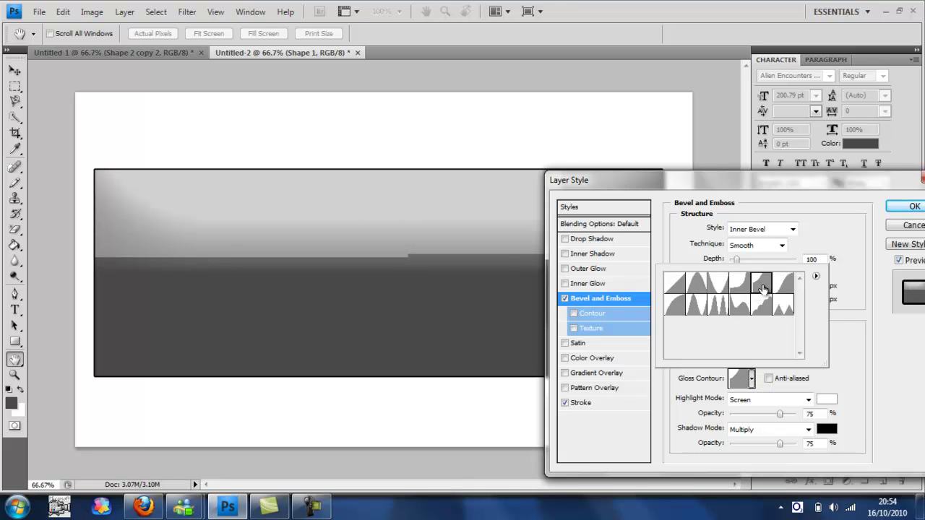
pyautogui.doubleClick(763, 288)
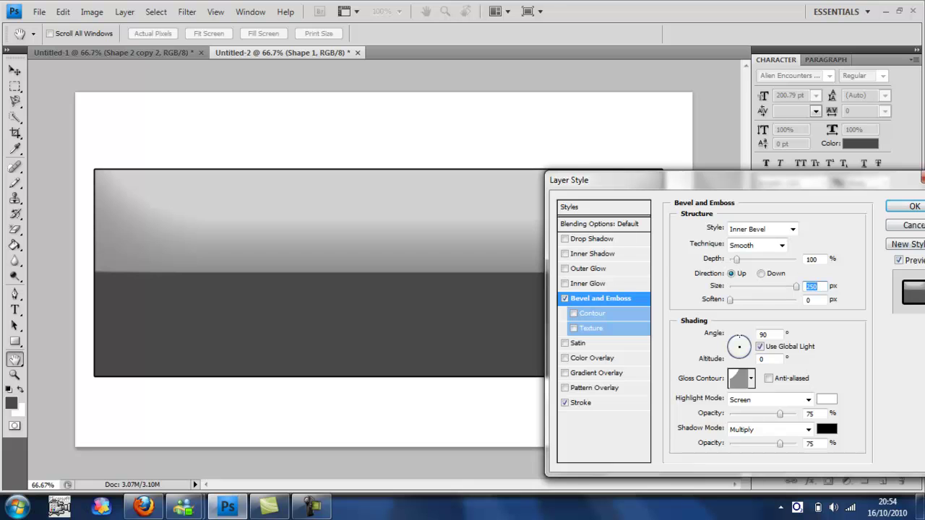
pyautogui.click(914, 207)
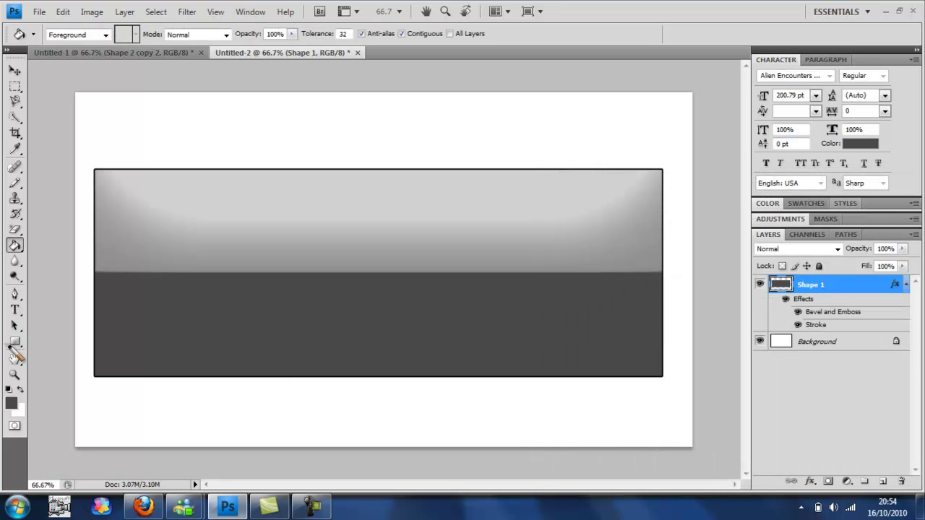
# Draw a large circle with the Ellipse Tool on the panel's left side.
pyautogui.click(16, 342)
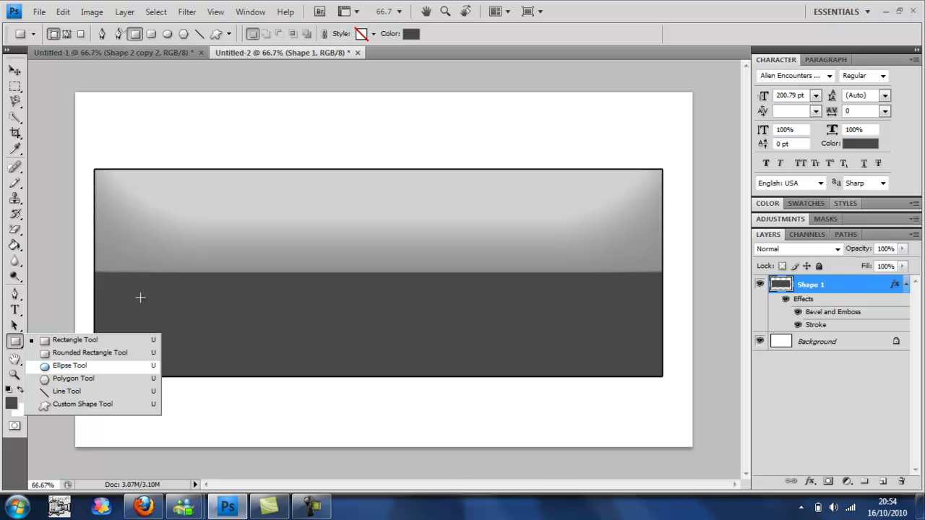
pyautogui.click(81, 366)
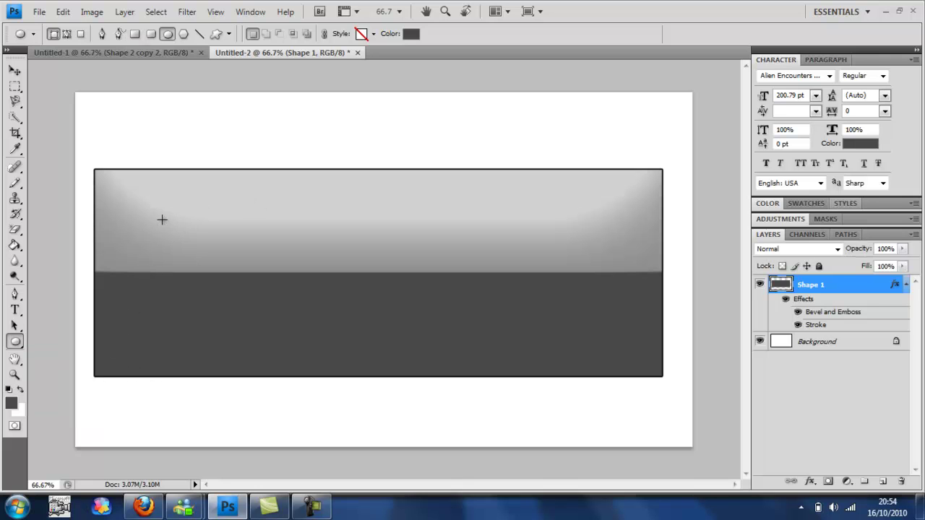
pyautogui.moveTo(139, 195); pyautogui.dragTo(201, 254)
pyautogui.moveTo(262, 322); pyautogui.dragTo(340, 383)
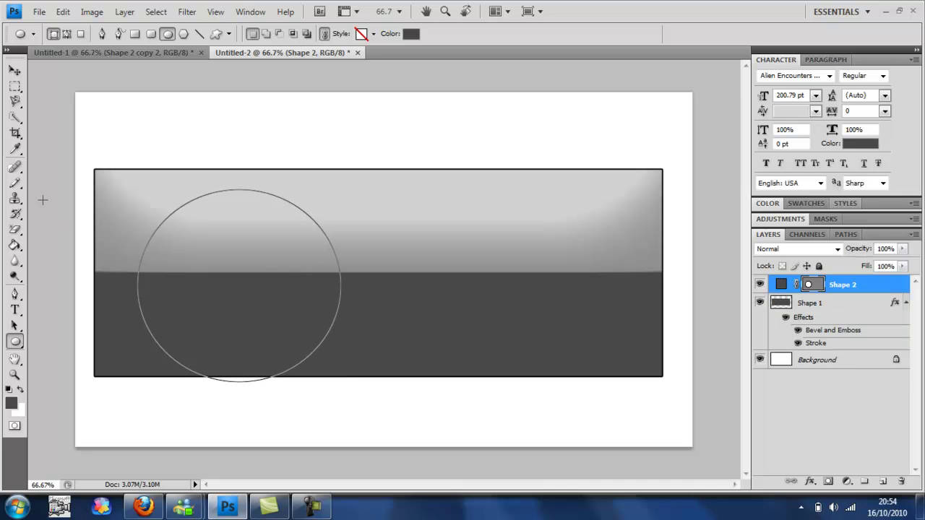
# Move the circle up and left, nudging it into place with arrow keys.
pyautogui.click(15, 70)
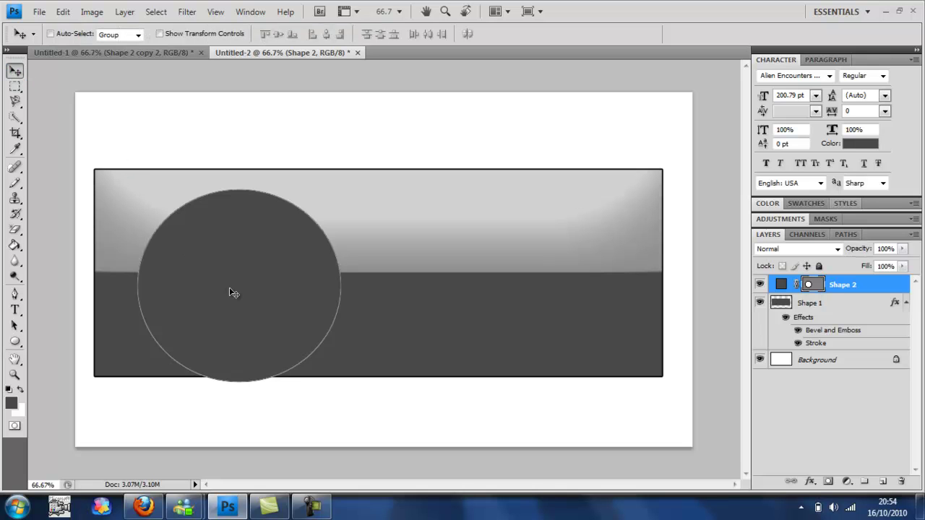
pyautogui.moveTo(238, 275); pyautogui.dragTo(221, 274)
pyautogui.hotkey('shift', 'Down')
pyautogui.hotkey('shift', 'Left')
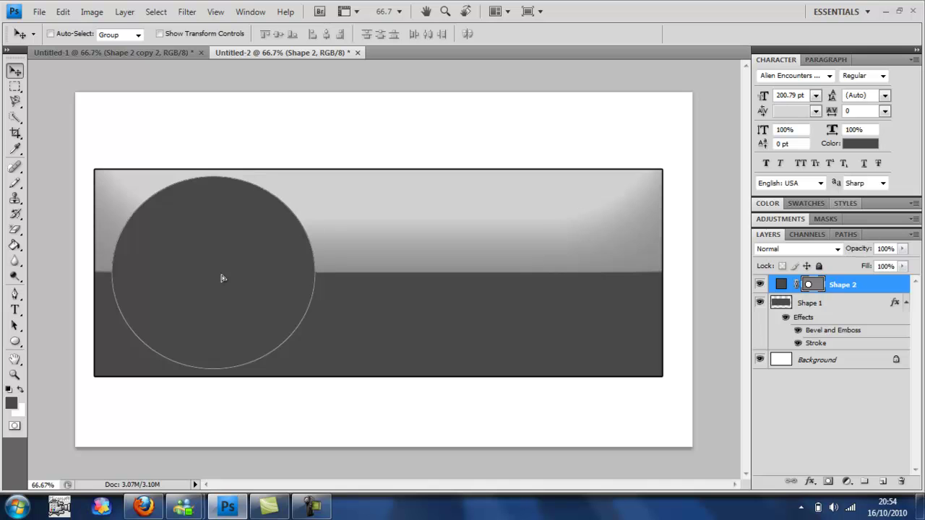
pyautogui.press('Left')
pyautogui.press('Left')
pyautogui.press('Left')
pyautogui.press('Left')
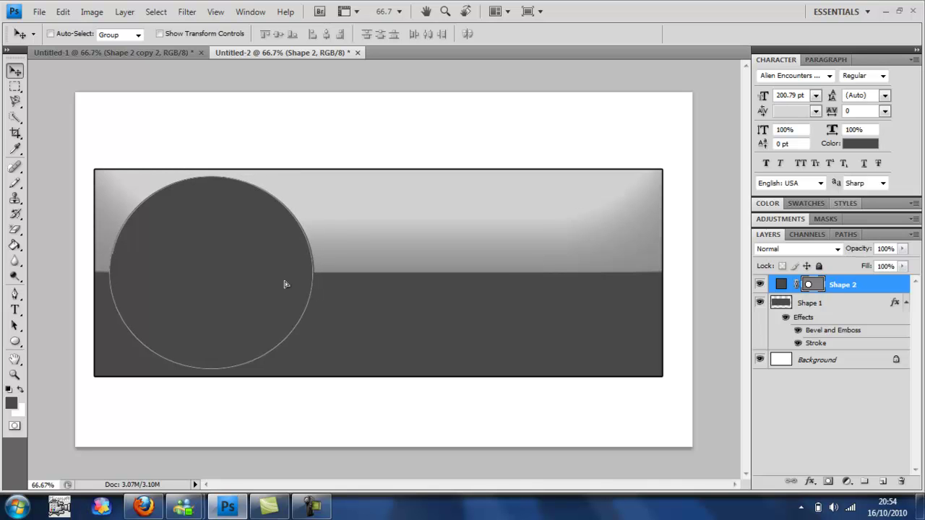
# Set the foreground colour to mid grey #888888 with the Paint Bucket tool selected.
pyautogui.click(15, 245)
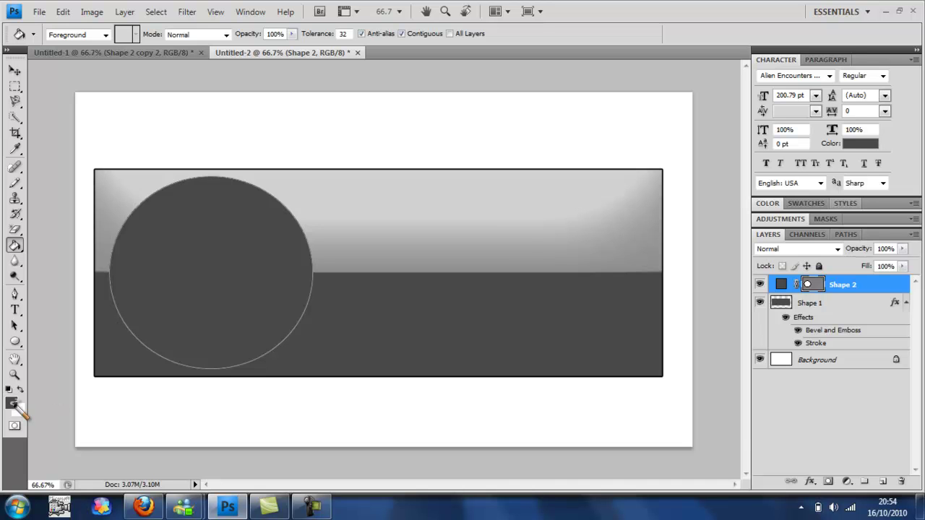
pyautogui.click(11, 403)
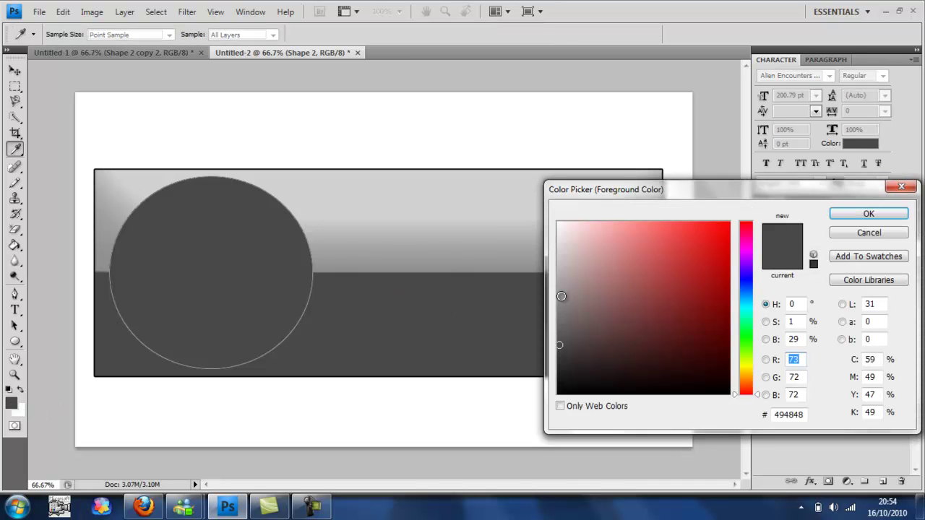
pyautogui.moveTo(560, 297); pyautogui.dragTo(532, 302)
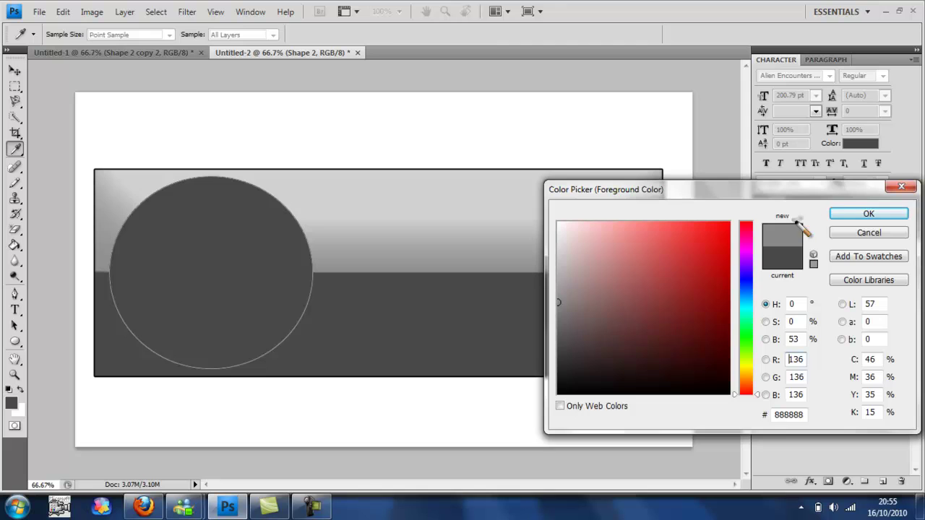
pyautogui.click(856, 214)
pyautogui.press('g')
# Rasterize the left Shape 2 circle, fill it with the grey, then choose Duplicate Layer for it.
pyautogui.click(196, 262)
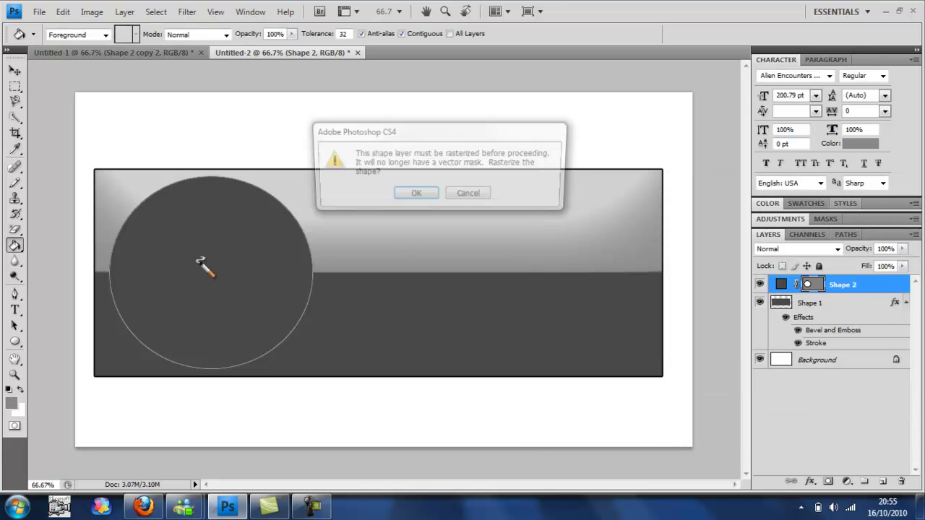
pyautogui.click(399, 195)
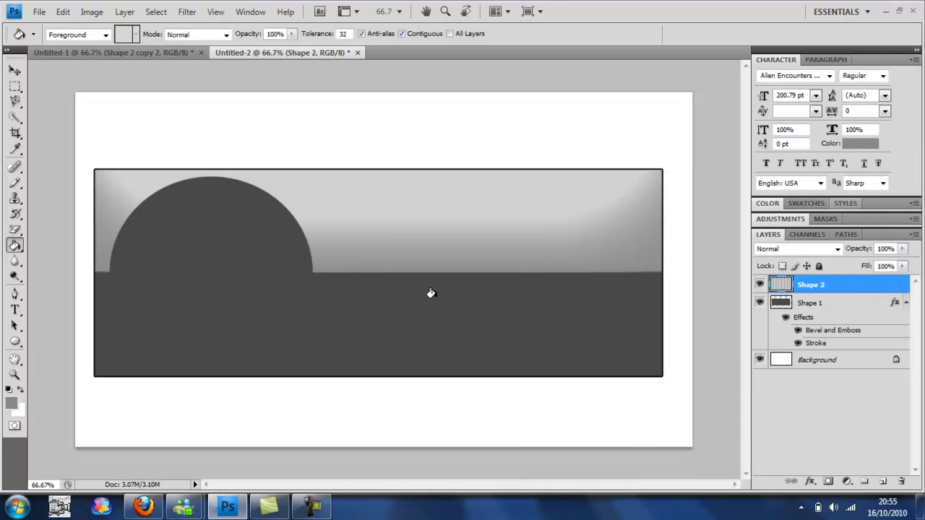
pyautogui.click(240, 247)
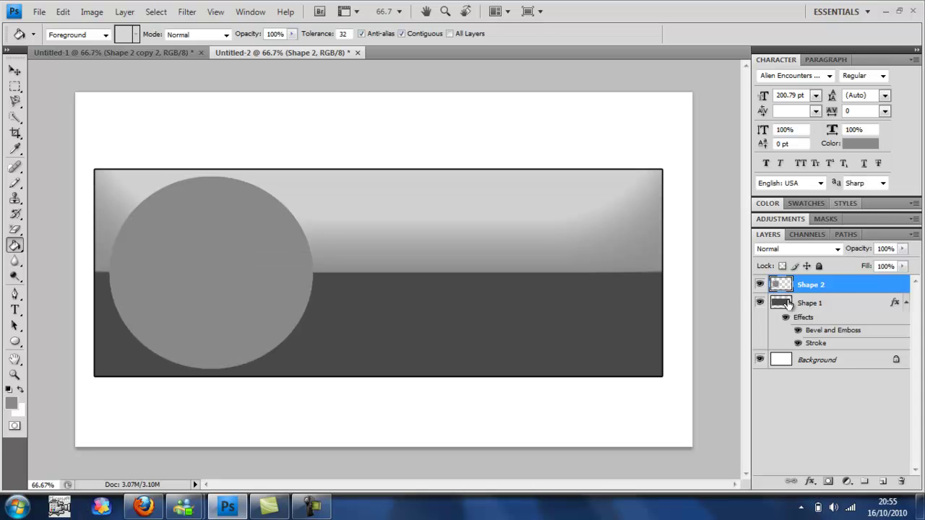
pyautogui.rightClick(868, 288)
pyautogui.click(820, 224)
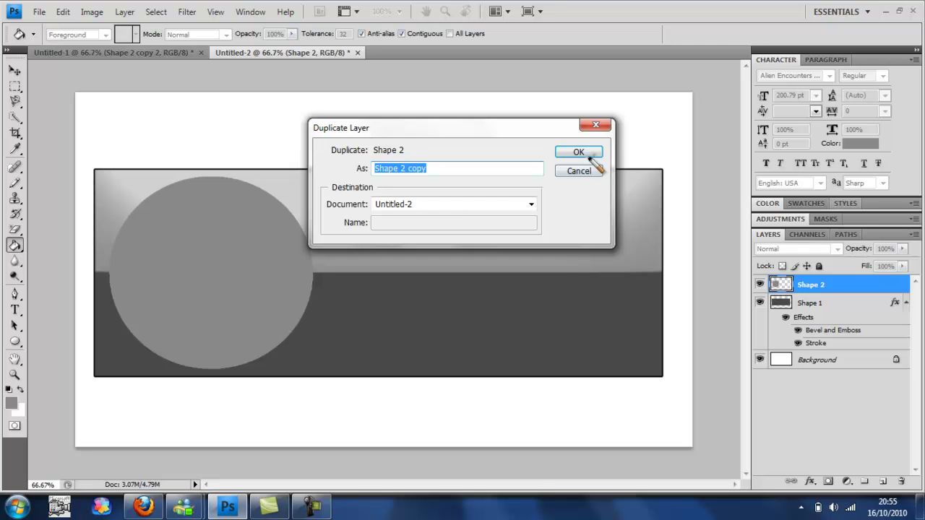
# Create Shape 2 copy and drag it over the right side of the panel.
pyautogui.click(583, 153)
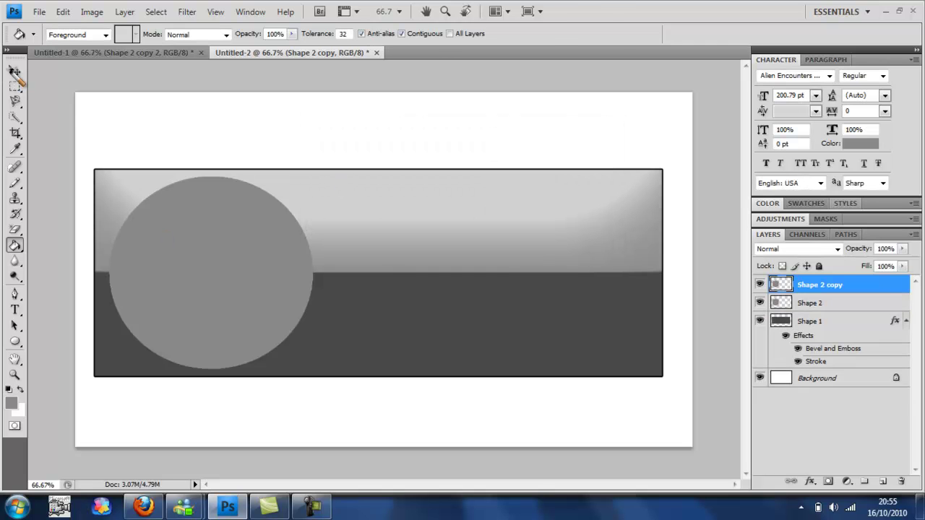
pyautogui.click(14, 70)
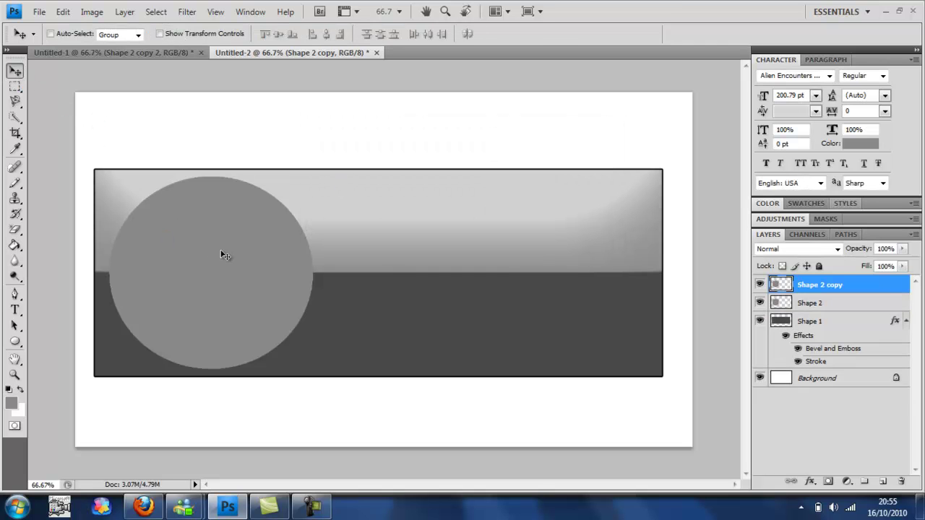
pyautogui.moveTo(292, 257); pyautogui.dragTo(364, 257)
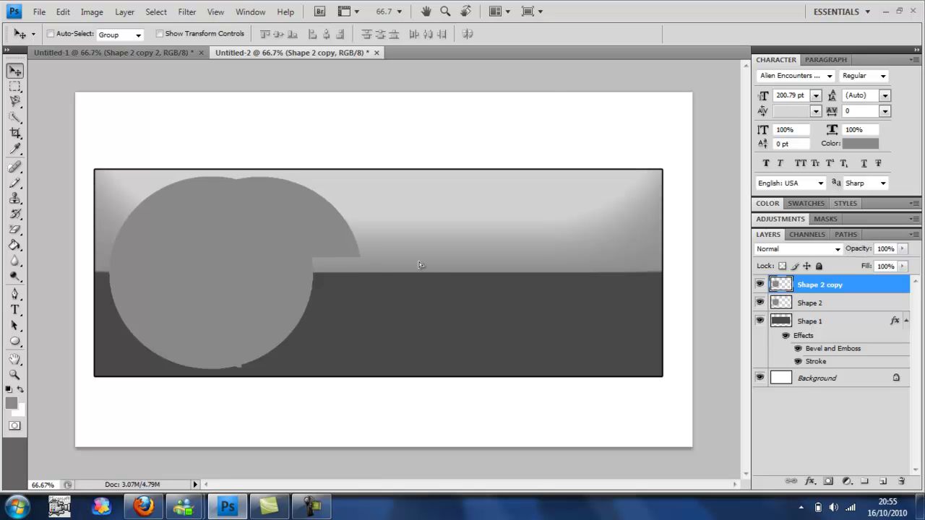
pyautogui.moveTo(420, 264); pyautogui.dragTo(423, 264)
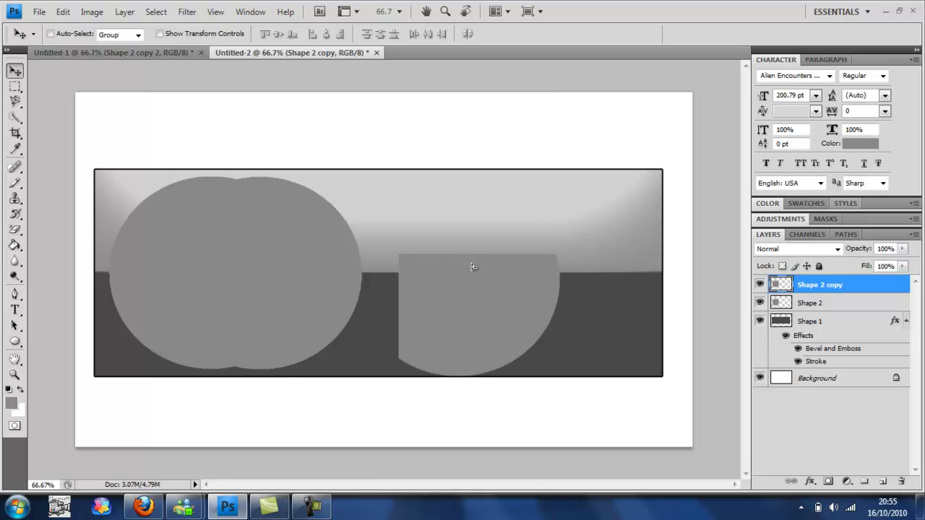
pyautogui.moveTo(512, 265); pyautogui.dragTo(553, 253)
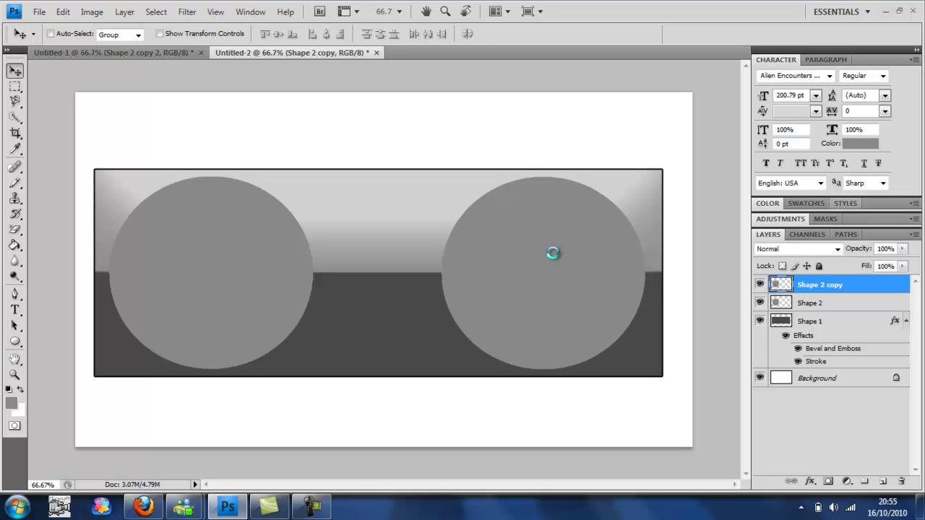
# Duplicate the right circle as Shape 2 copy 2 and Free Transform it into a smaller circle.
pyautogui.rightClick(871, 287)
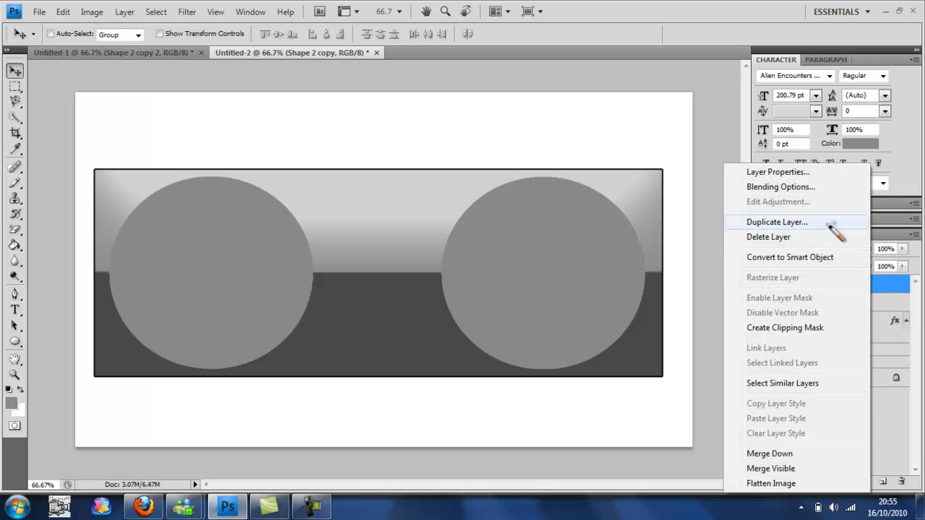
pyautogui.click(826, 221)
pyautogui.click(589, 152)
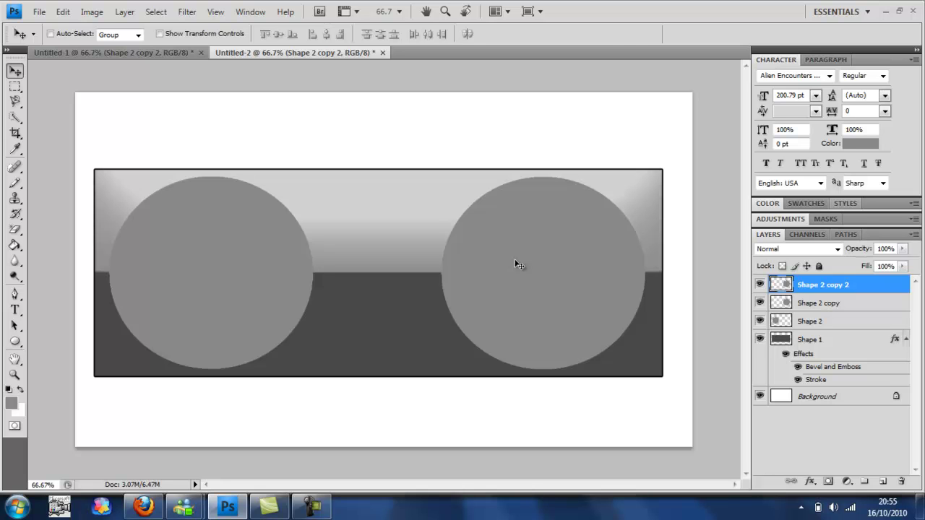
pyautogui.hotkey('ctrl', 't')
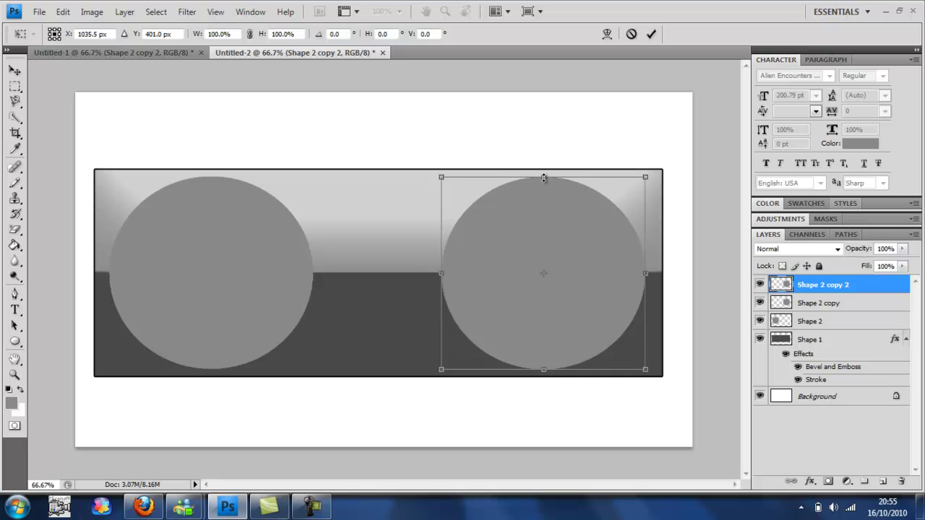
pyautogui.moveTo(544, 178); pyautogui.dragTo(547, 224)
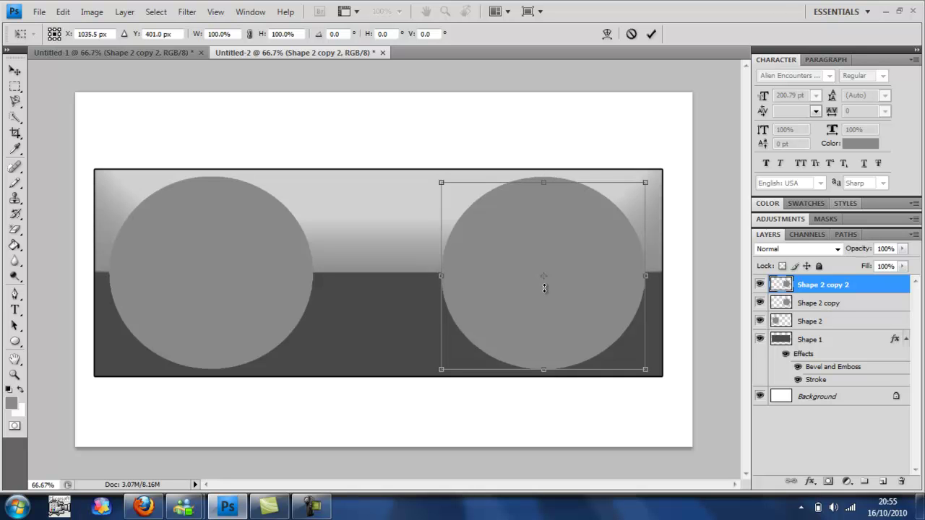
pyautogui.moveTo(546, 299); pyautogui.dragTo(543, 306)
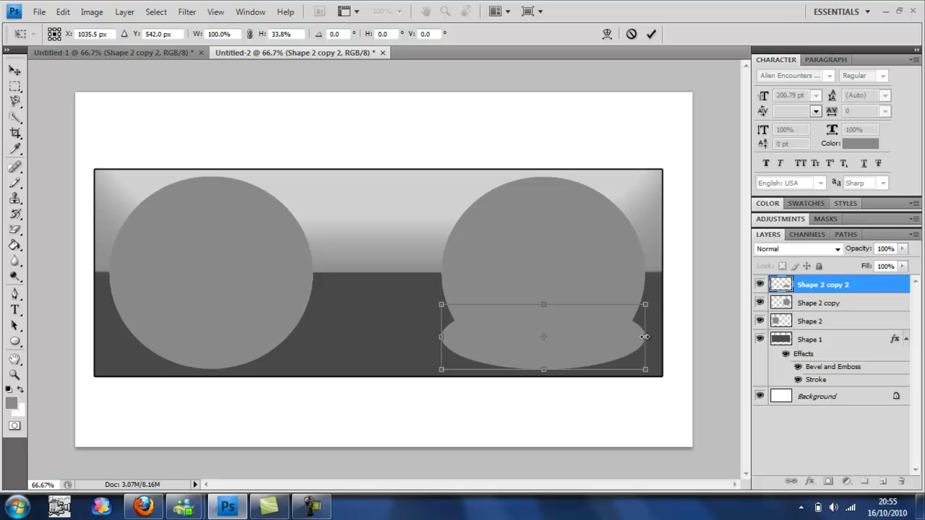
pyautogui.moveTo(642, 337); pyautogui.dragTo(634, 337)
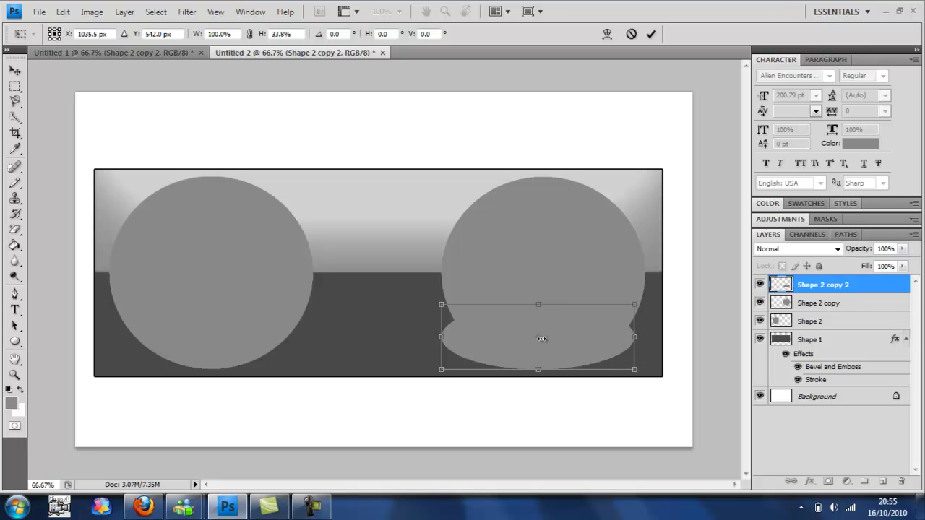
pyautogui.moveTo(538, 338); pyautogui.dragTo(518, 337)
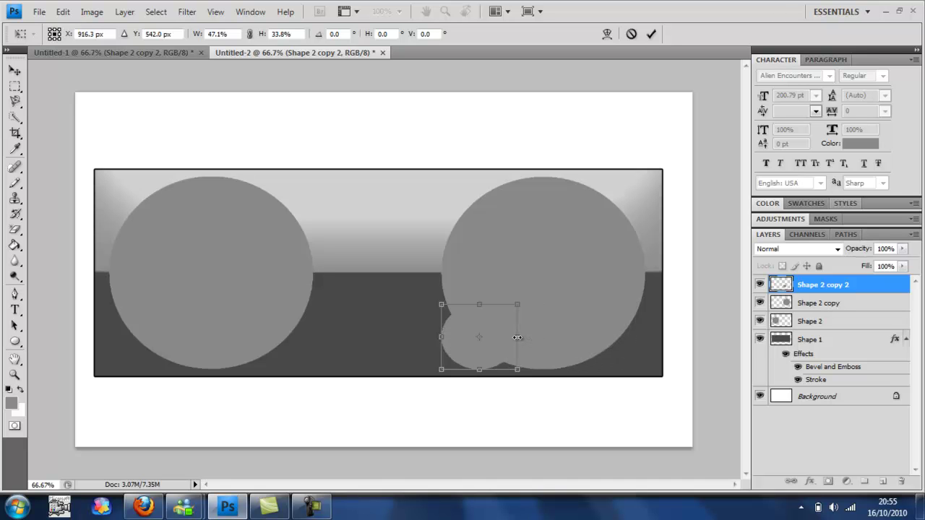
pyautogui.click(15, 71)
pyautogui.click(386, 189)
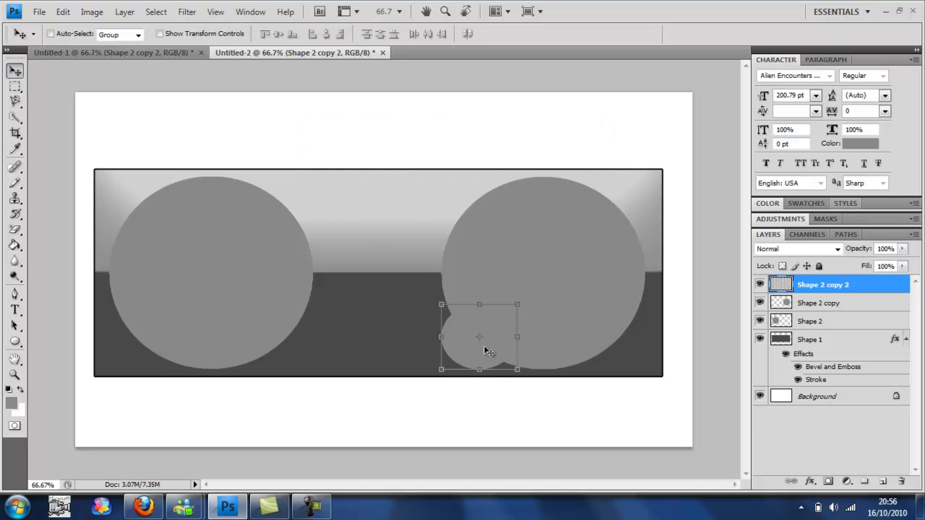
# Position the small circle centred between the two large circles.
pyautogui.moveTo(428, 314); pyautogui.dragTo(409, 299)
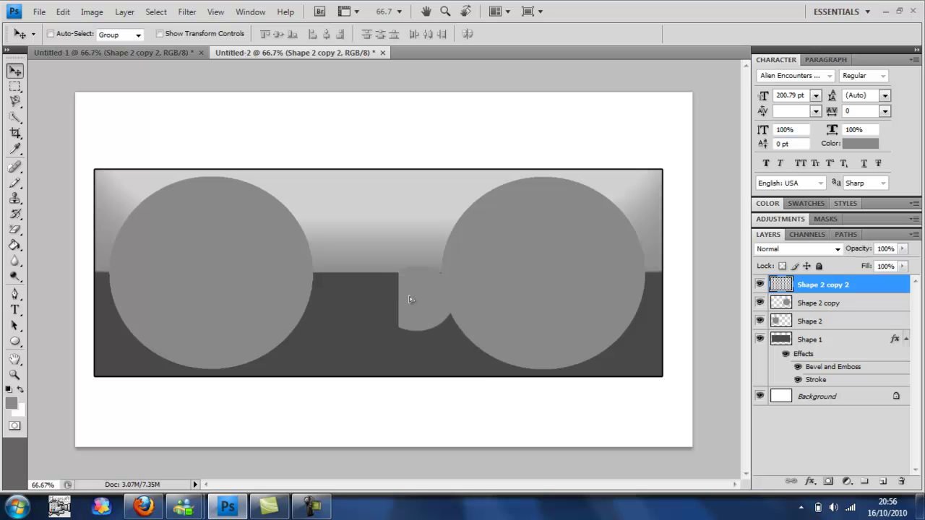
pyautogui.hotkey('shift', 'Left')
pyautogui.hotkey('shift', 'Left')
pyautogui.hotkey('shift', 'Up')
pyautogui.hotkey('shift', 'Up')
pyautogui.hotkey('shift', 'Up')
pyautogui.hotkey('shift', 'Up')
pyautogui.hotkey('shift', 'Up')
pyautogui.hotkey('shift', 'Left')
pyautogui.hotkey('shift', 'Left')
pyautogui.hotkey('shift', 'Left')
pyautogui.hotkey('shift', 'Left')
pyautogui.hotkey('shift', 'Left')
pyautogui.hotkey('shift', 'Left')
pyautogui.hotkey('shift', 'Left')
pyautogui.hotkey('shift', 'Left')
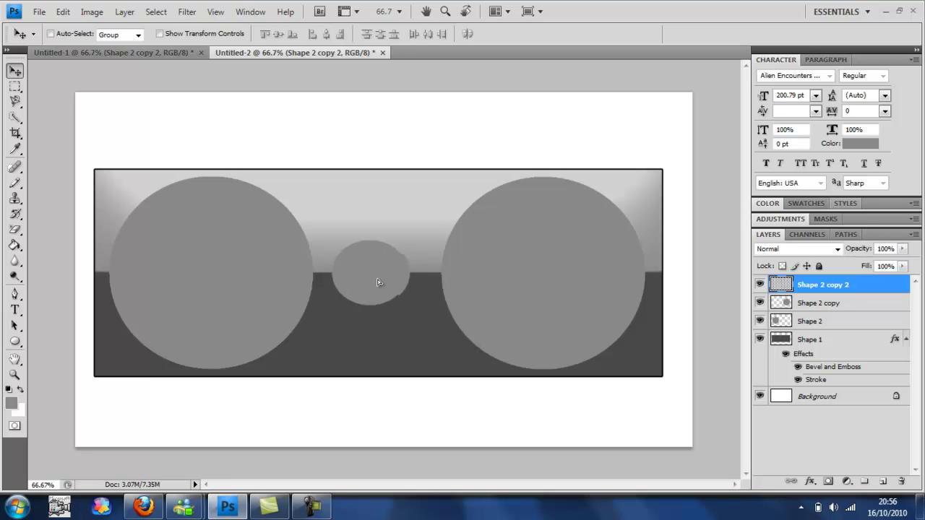
pyautogui.hotkey('shift', 'Right')
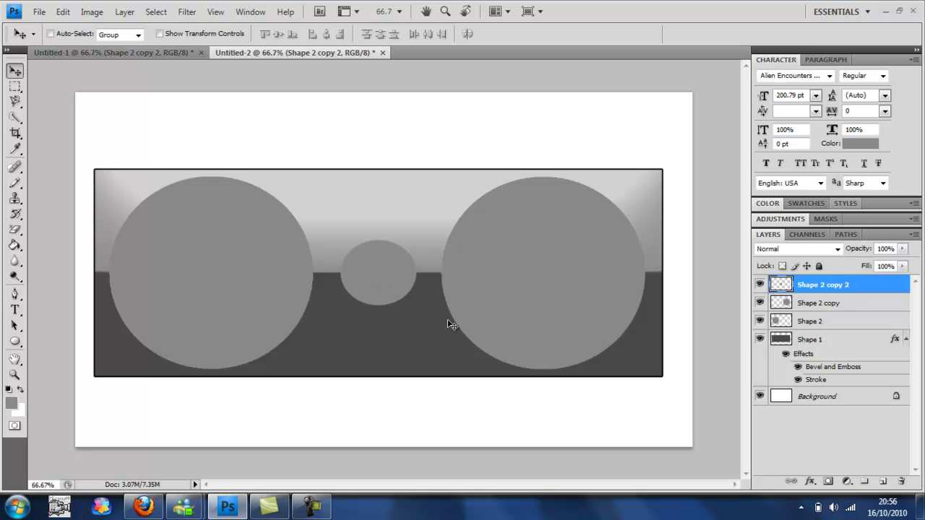
# Give the left Shape 2 circle a black stroke and the cross-hatch X pattern overlay.
pyautogui.click(844, 322)
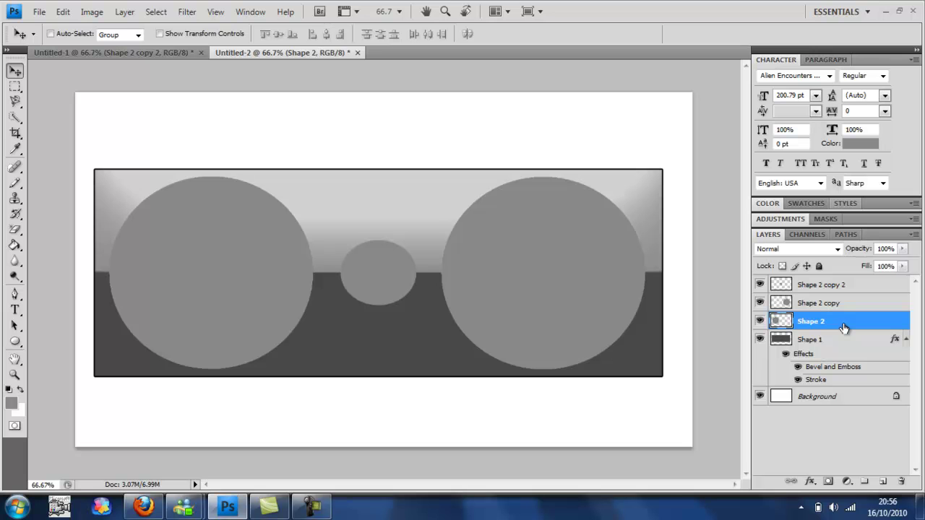
pyautogui.press('h')
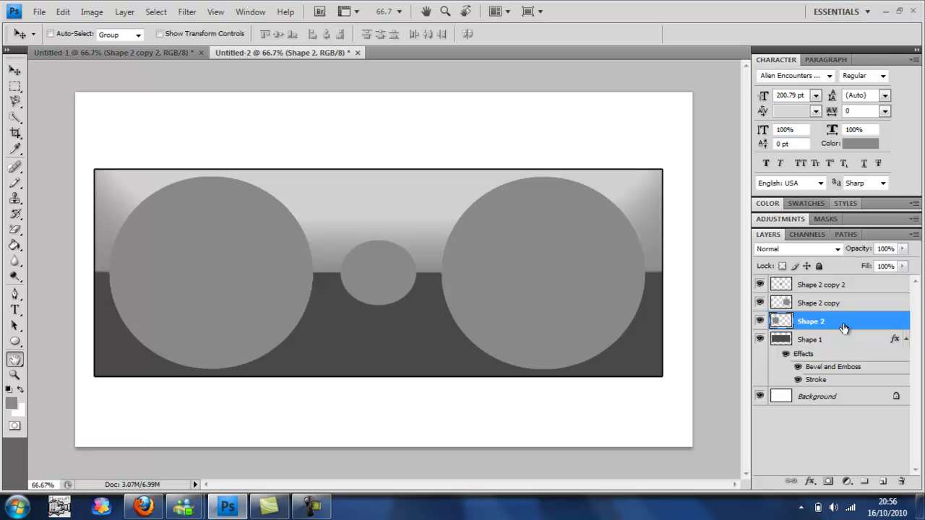
pyautogui.doubleClick(844, 322)
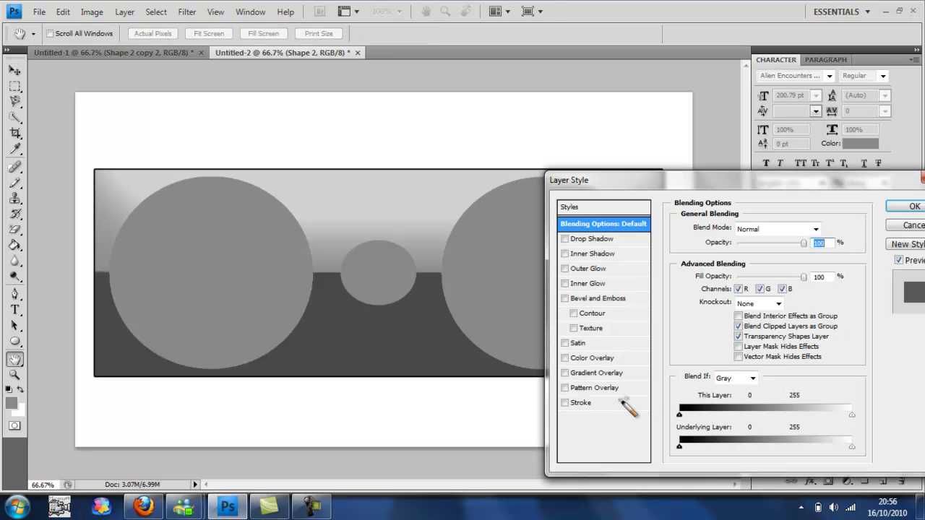
pyautogui.click(566, 402)
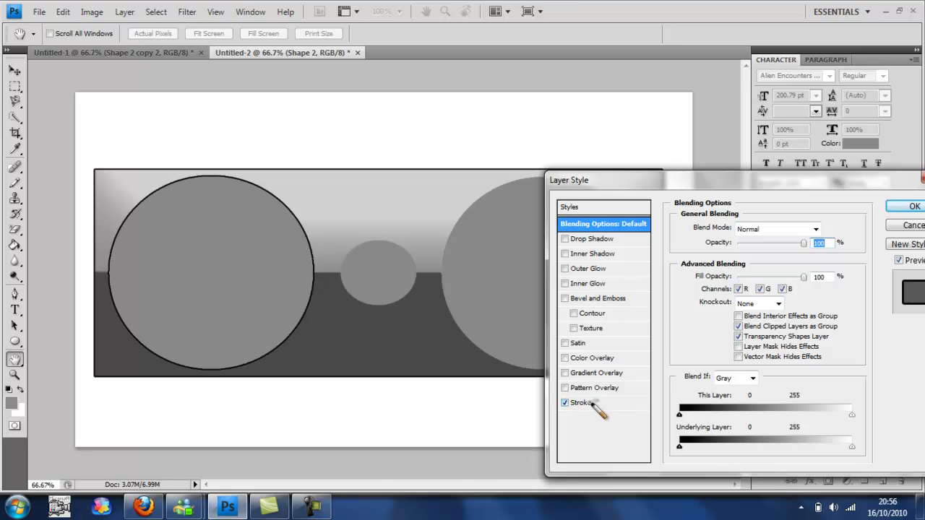
pyautogui.click(592, 403)
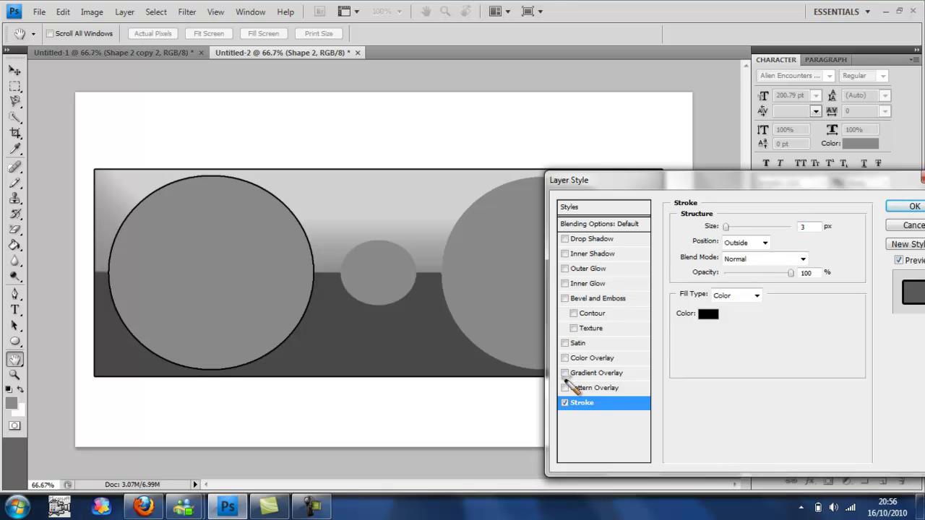
pyautogui.click(594, 388)
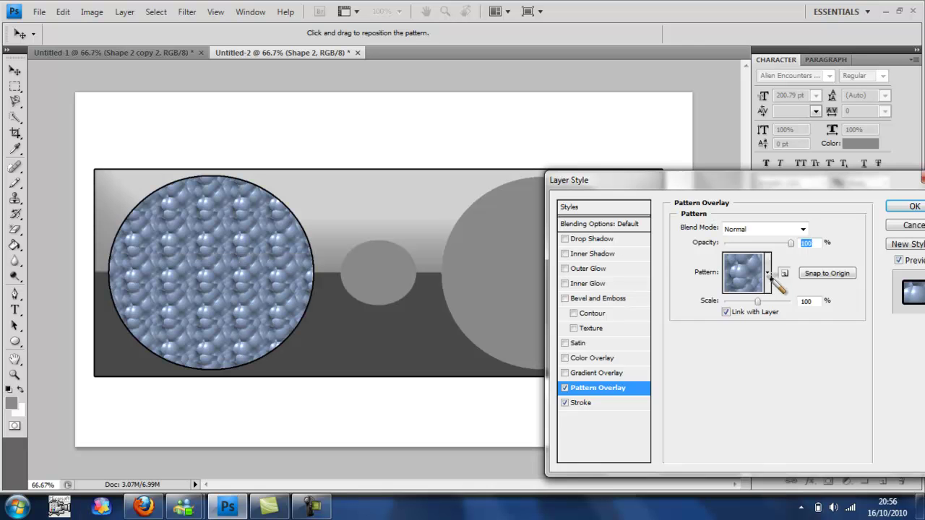
pyautogui.click(769, 273)
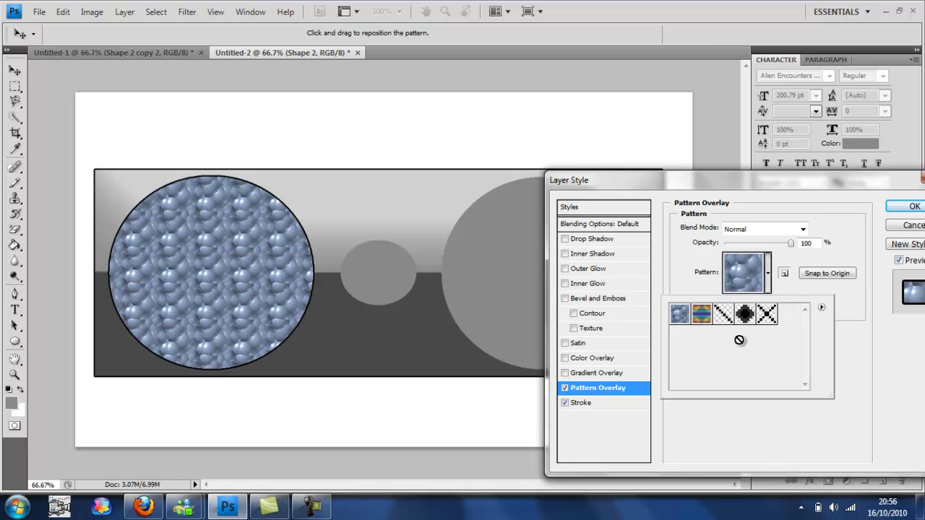
pyautogui.doubleClick(767, 314)
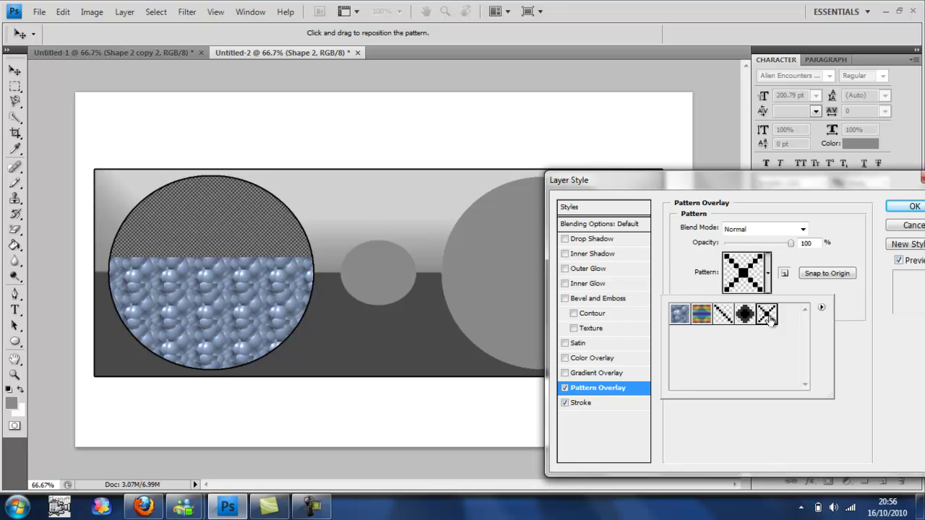
pyautogui.click(915, 207)
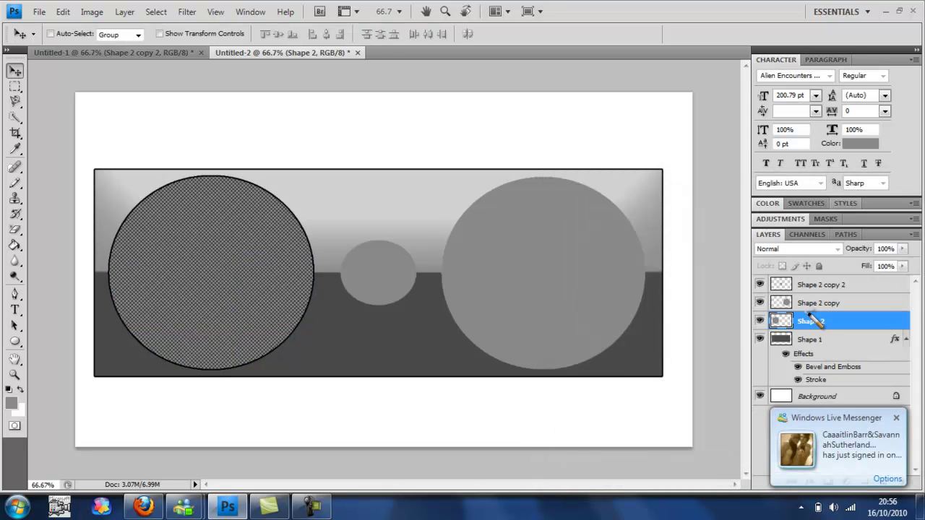
# Add the same cross-hatch X pattern overlay to the right circle, Shape 2 copy.
pyautogui.doubleClick(855, 311)
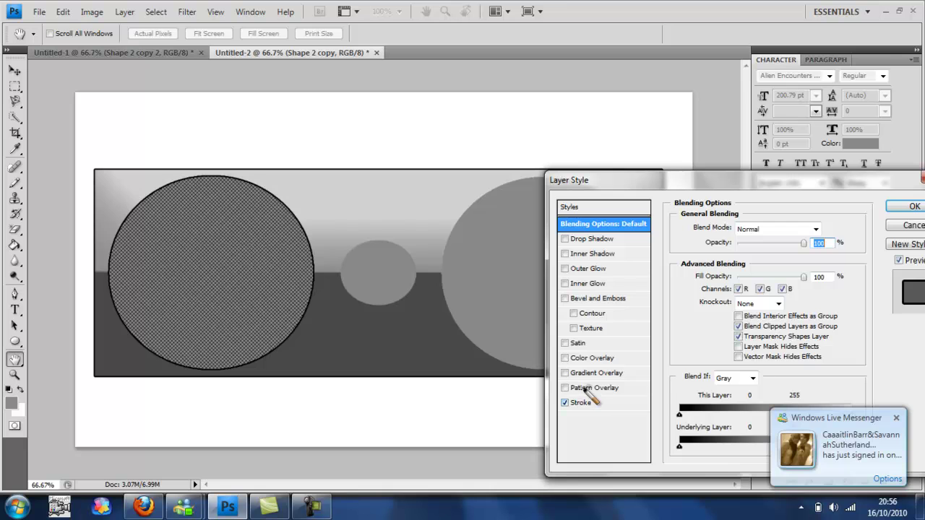
pyautogui.click(587, 389)
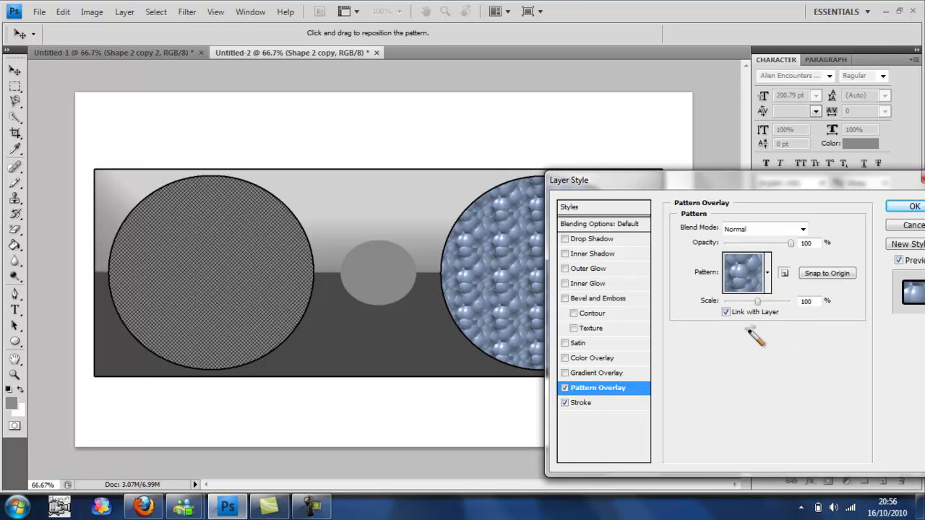
pyautogui.click(746, 272)
pyautogui.click(767, 316)
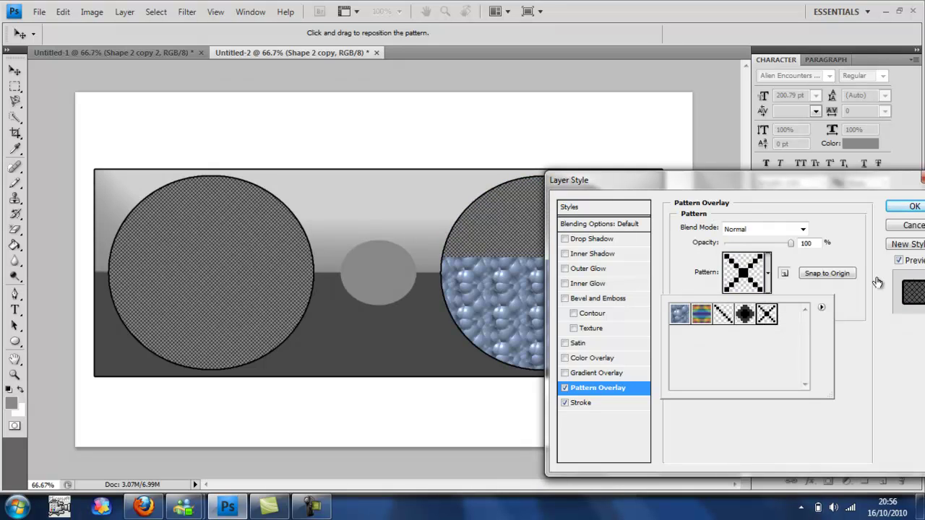
pyautogui.click(915, 208)
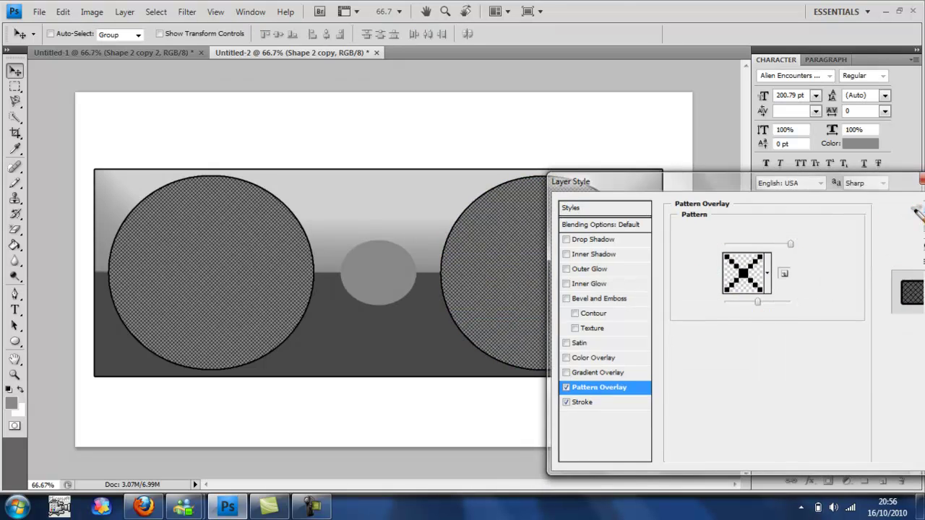
# Give Shape 2 copy 2 a diagonal-line pattern overlay and a black stroke.
pyautogui.click(864, 286)
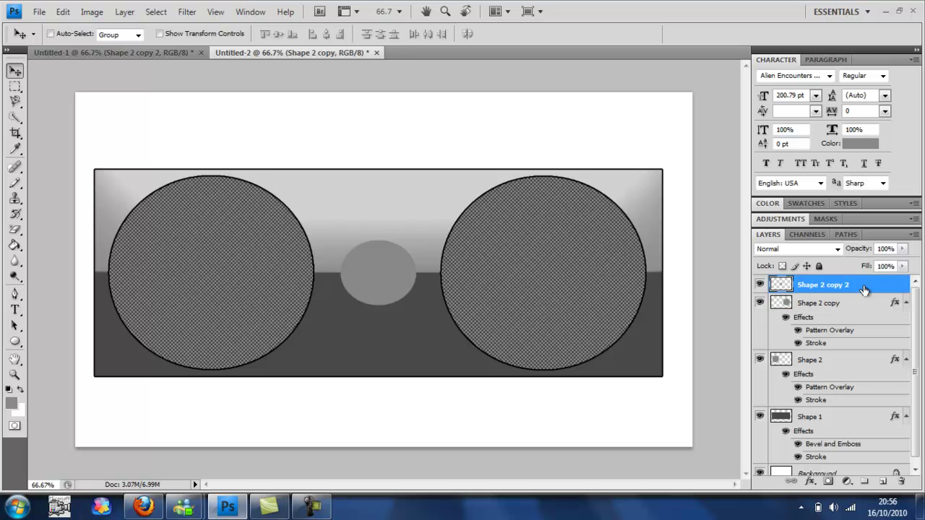
pyautogui.doubleClick(864, 286)
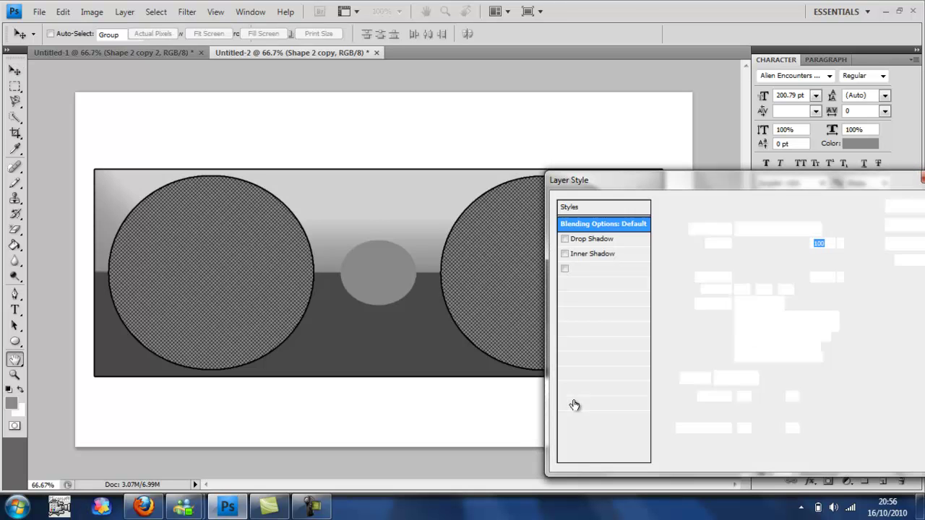
pyautogui.click(578, 388)
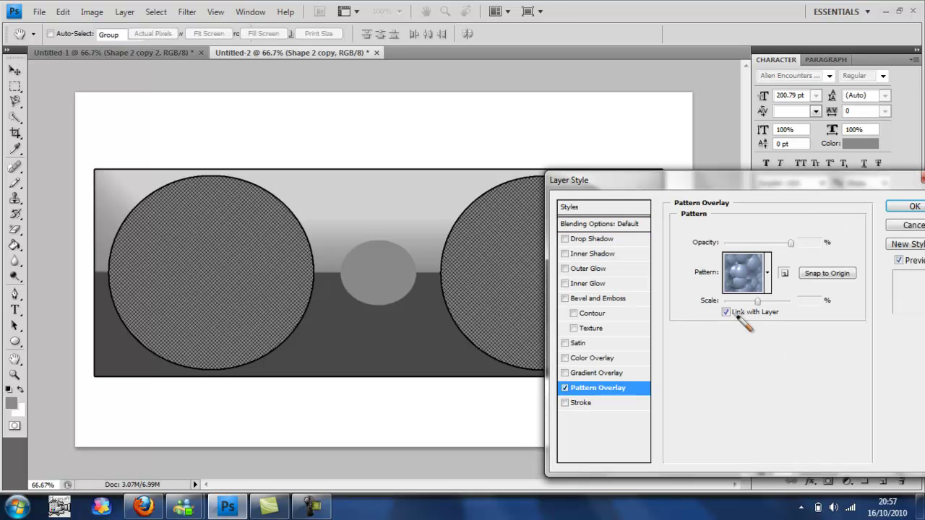
pyautogui.click(769, 274)
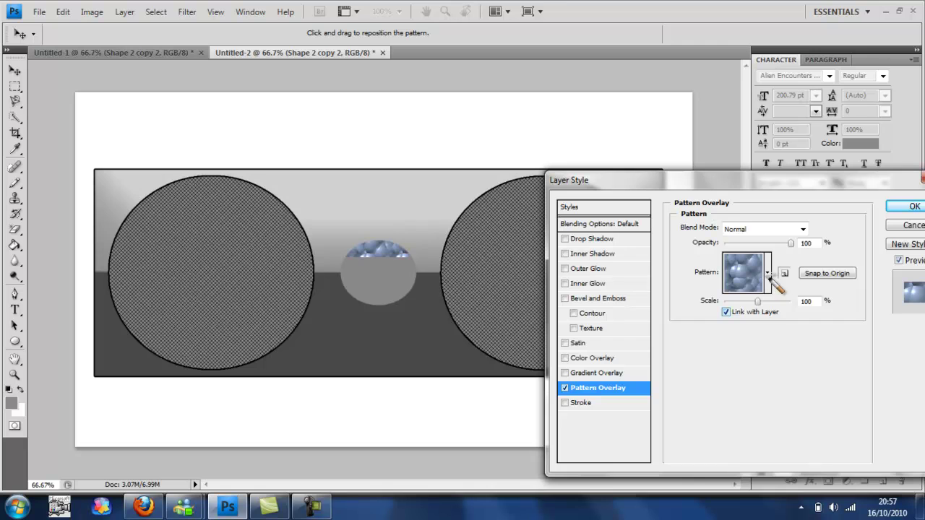
pyautogui.click(723, 315)
pyautogui.click(726, 321)
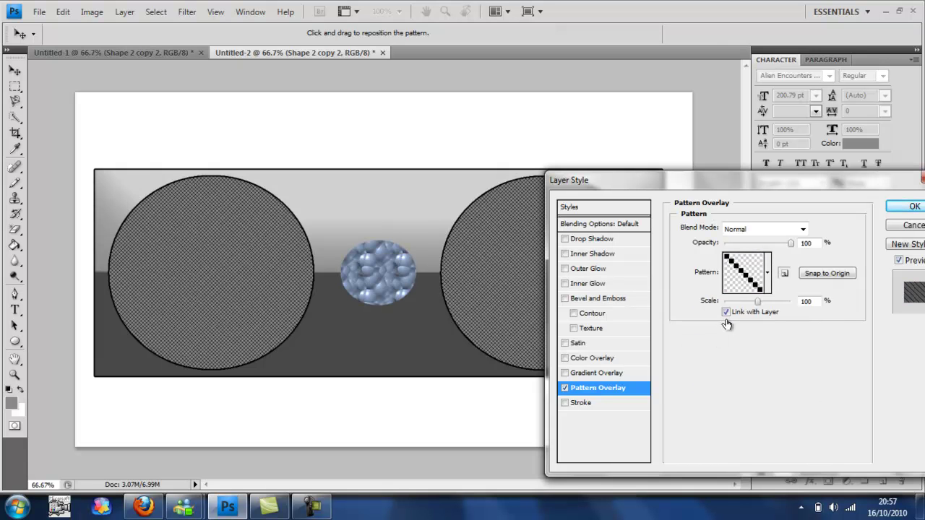
pyautogui.click(565, 402)
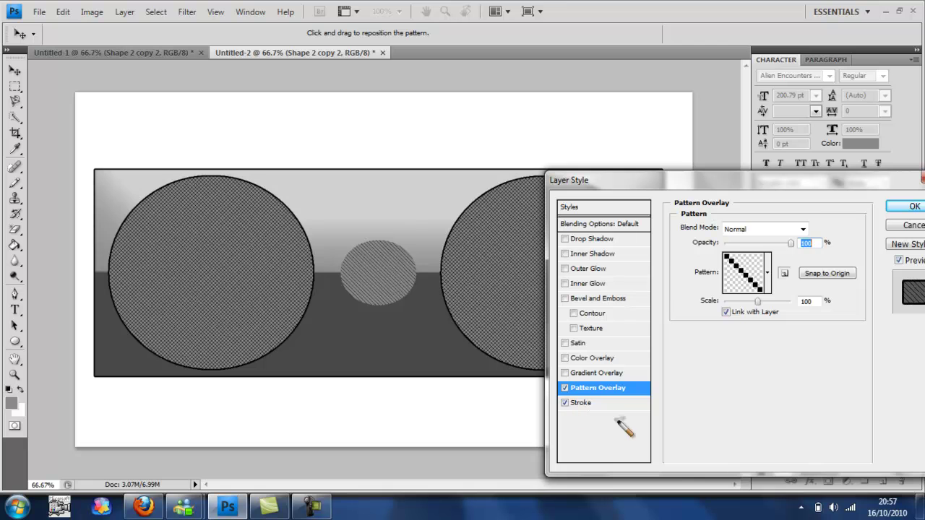
pyautogui.click(909, 207)
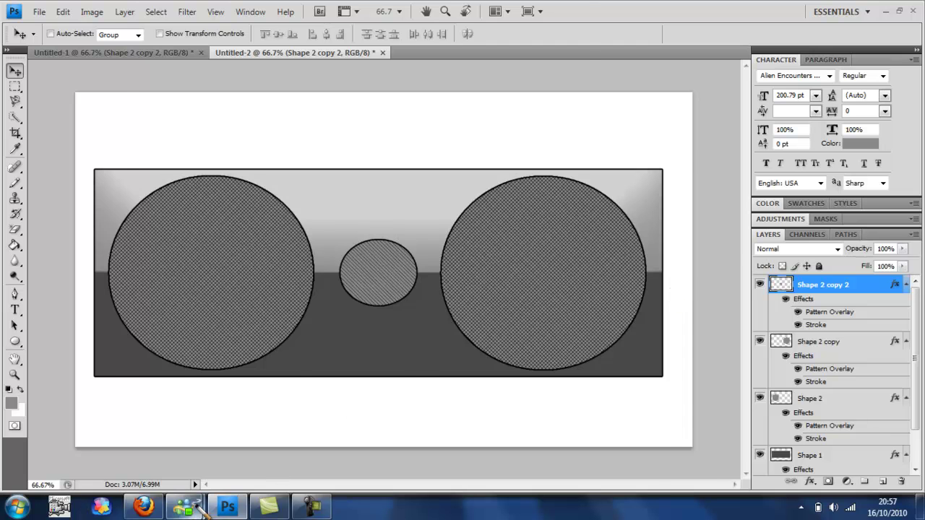
# Switch to Firefox and open My Channel from the YouTube account menu.
pyautogui.click(143, 506)
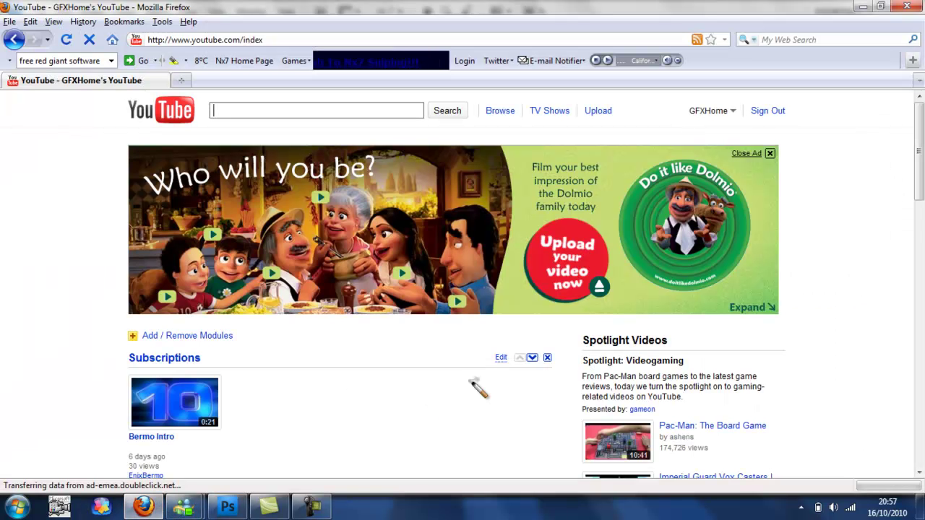
pyautogui.click(705, 116)
pyautogui.click(662, 128)
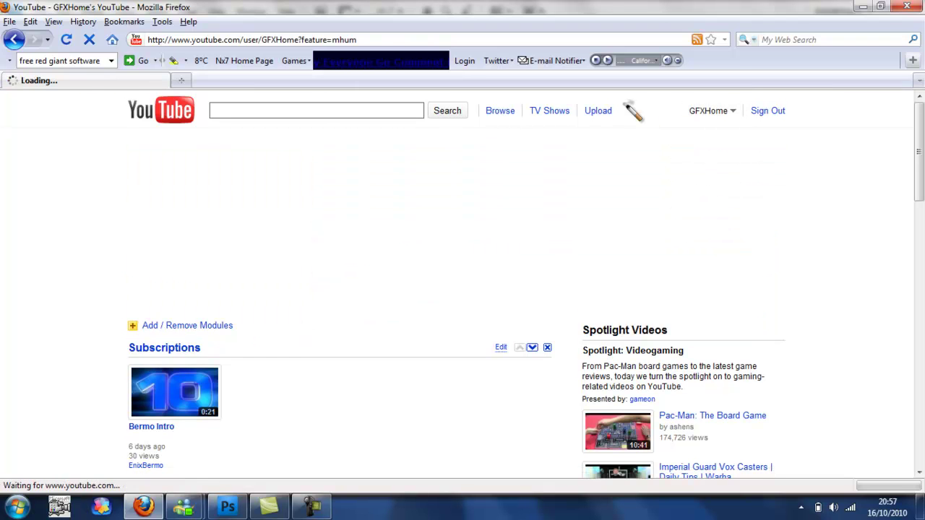